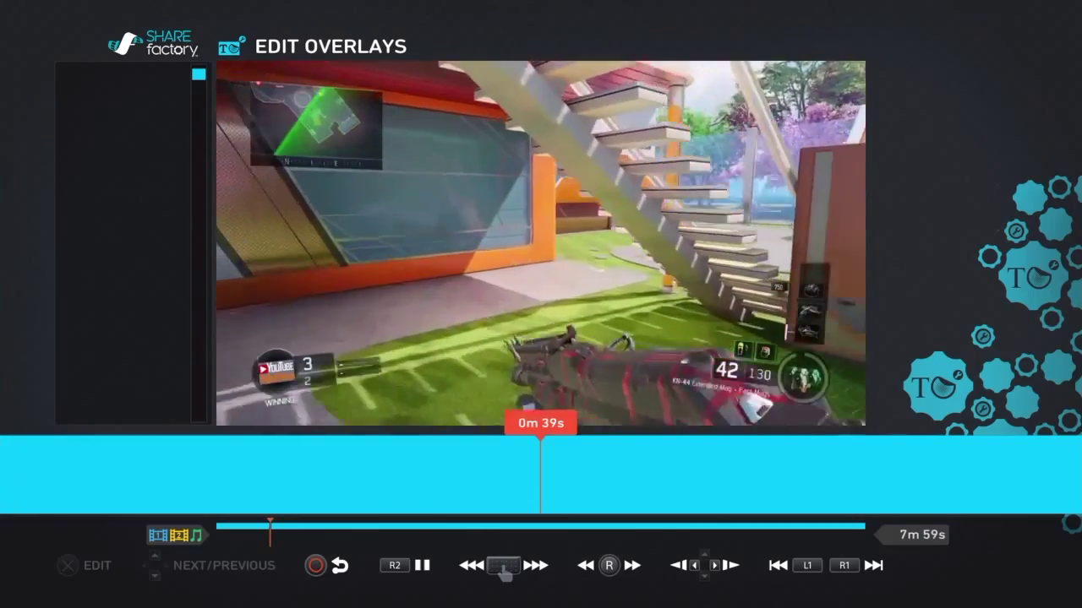
Step: Move the playhead to 7m 42s in the black section near the clip's end and leave overlay editing
{"action": "key", "text": "Right"}
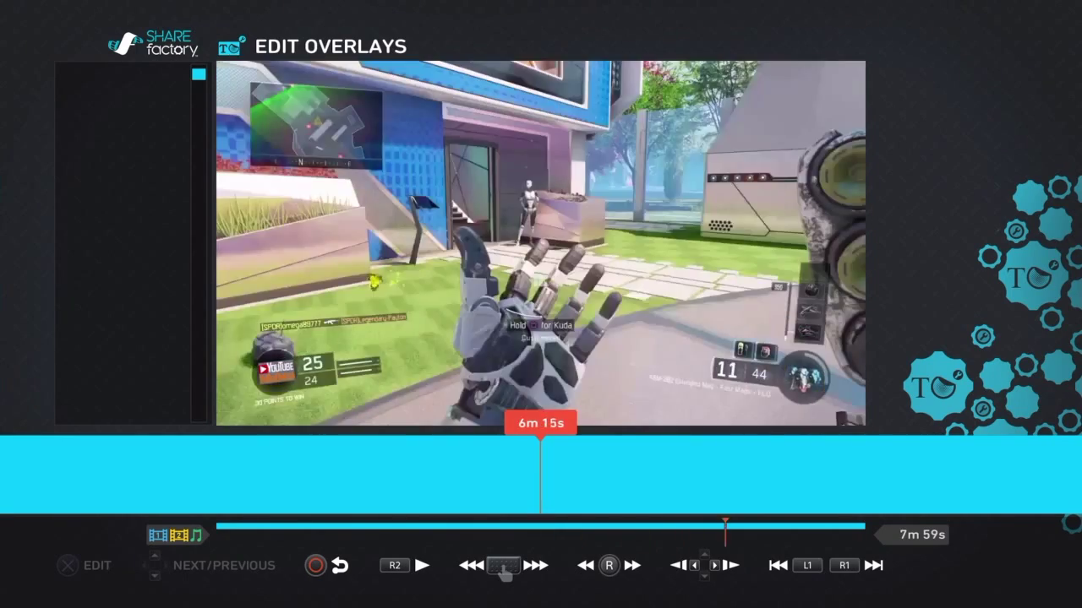
{"action": "key", "text": "Left"}
{"action": "key", "text": "Right"}
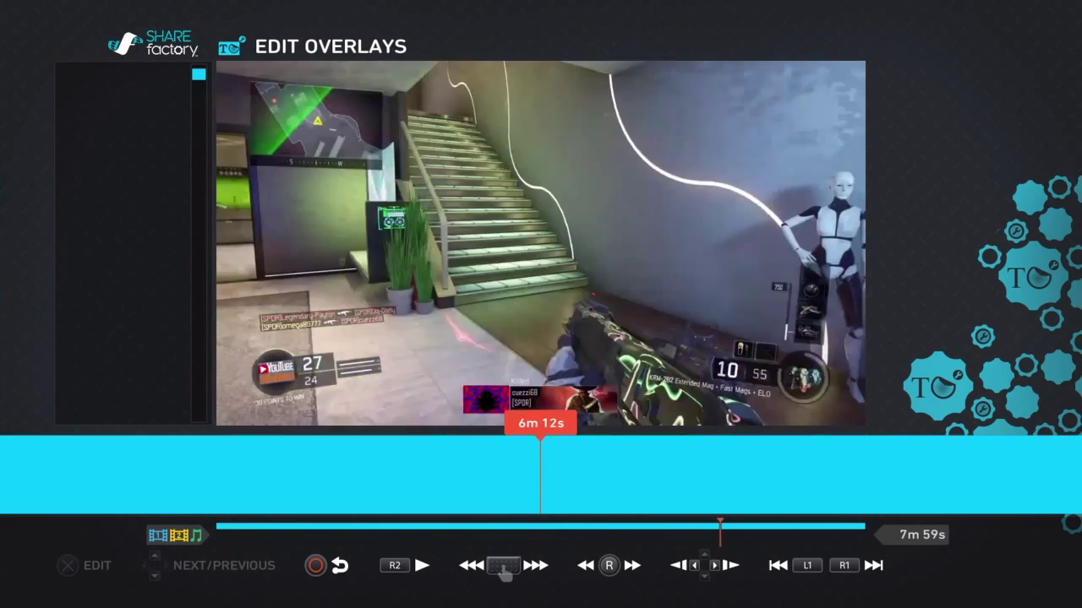
{"action": "key", "text": "Left"}
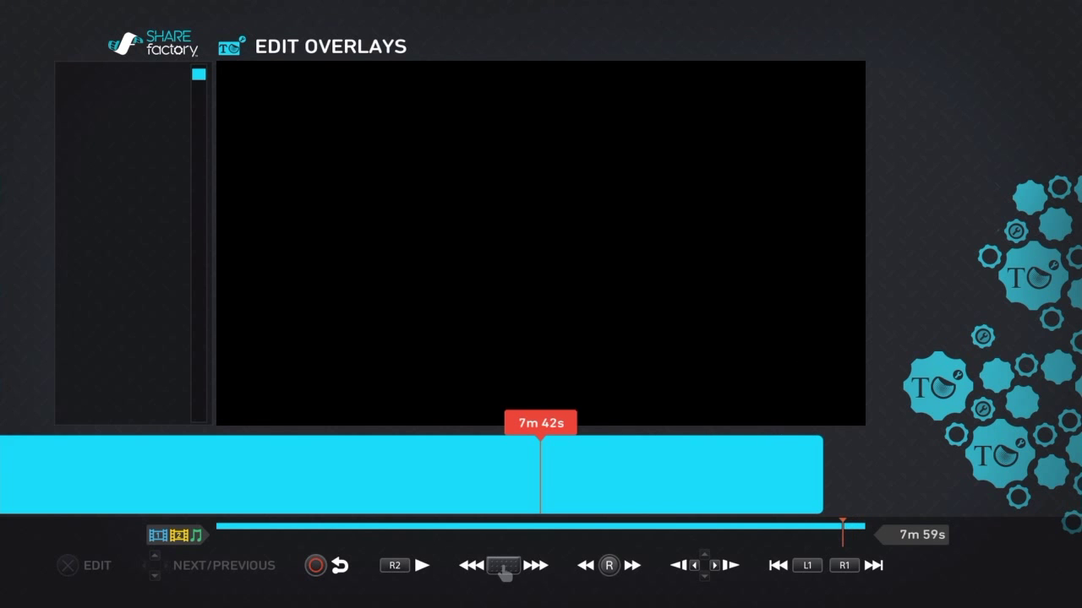
{"action": "key", "text": "Escape"}
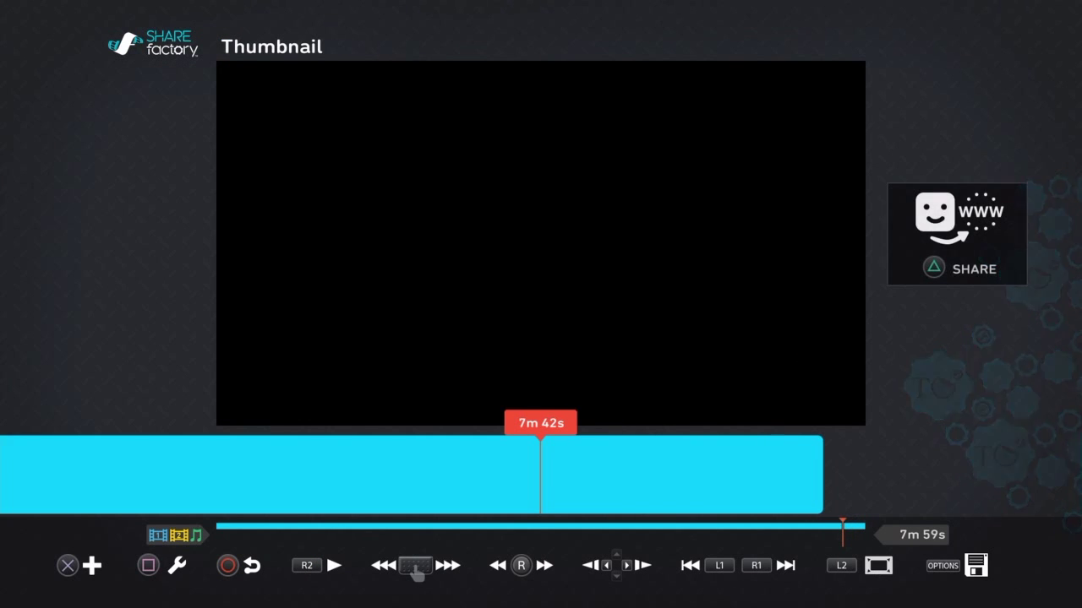
Step: Start adding an overlay at the playhead and display the Stickers category
{"action": "key", "text": "Return"}
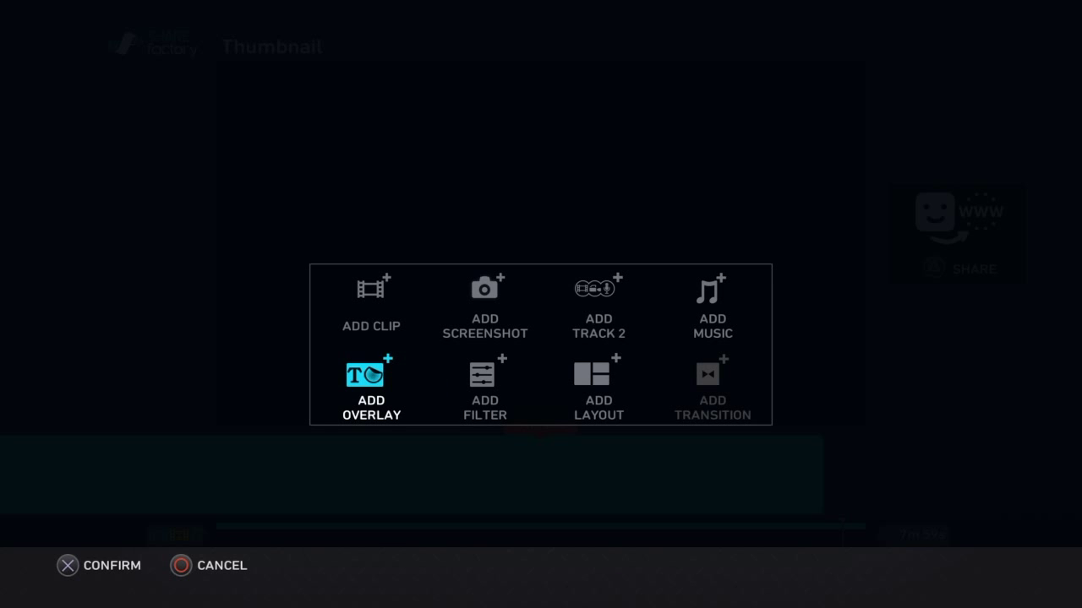
{"action": "key", "text": "Return"}
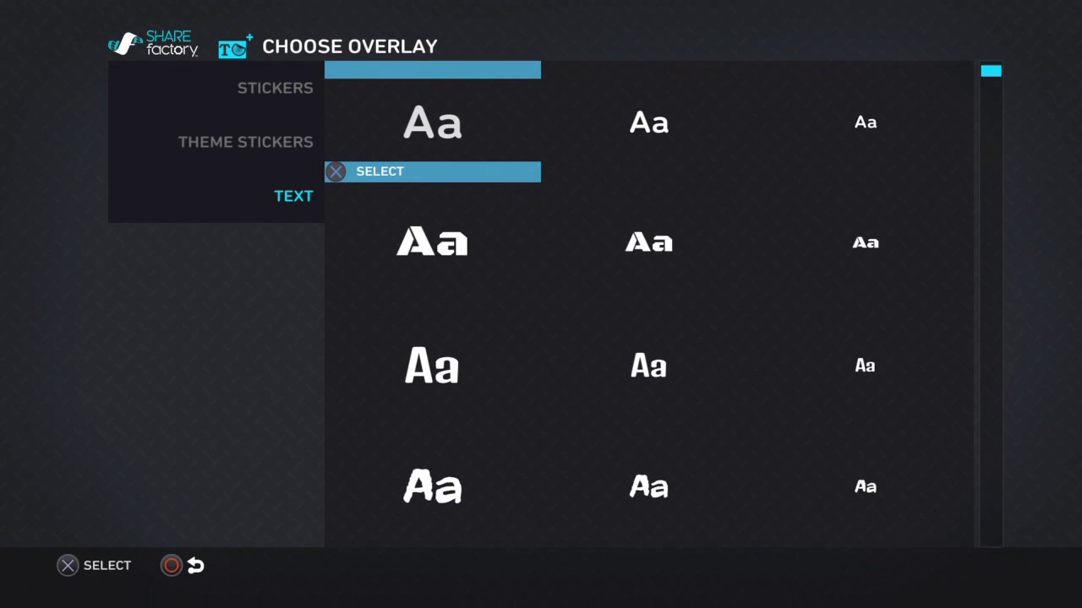
{"action": "key", "text": "Down"}
{"action": "key", "text": "Left"}
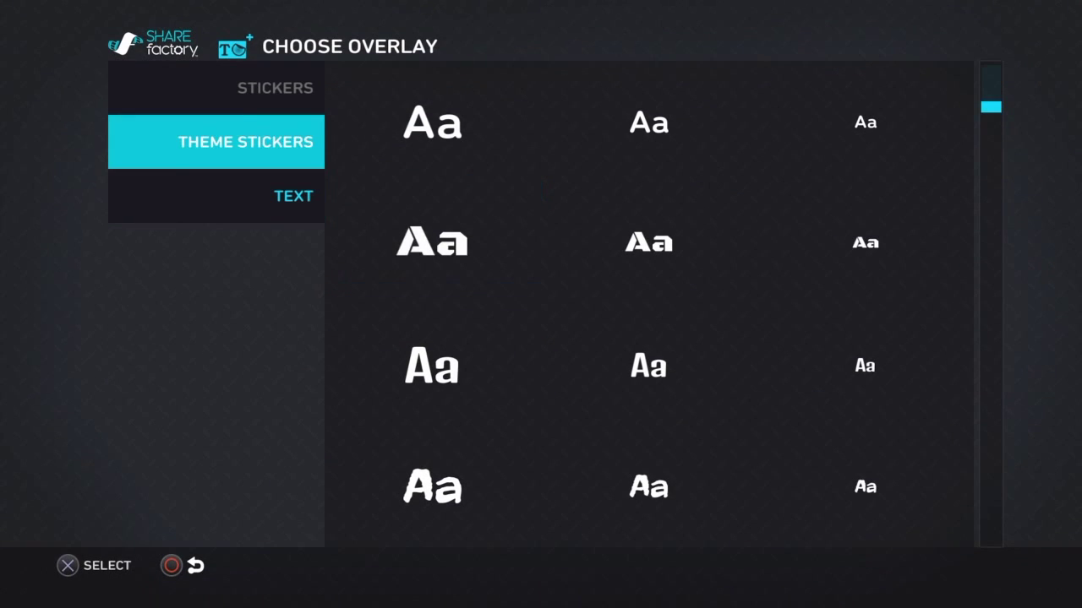
{"action": "key", "text": "Up"}
{"action": "key", "text": "Return"}
{"action": "key", "text": "Left"}
{"action": "key", "text": "Down"}
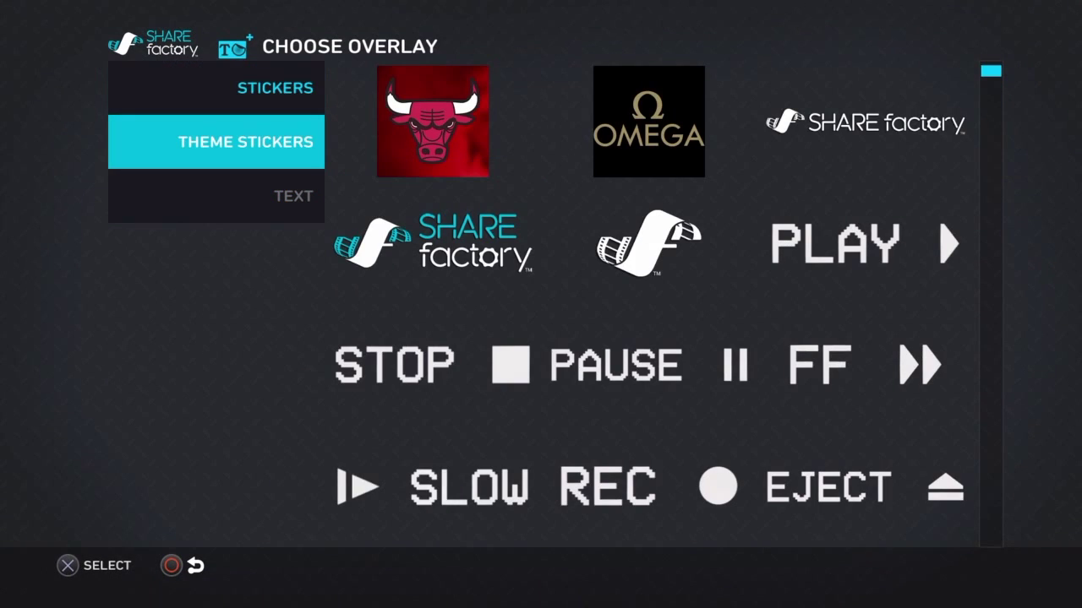
Step: Look through the overlay categories and examine the imported image stickers at the start of the Stickers collection
{"action": "key", "text": "Right"}
{"action": "key", "text": "Left"}
{"action": "key", "text": "Down"}
{"action": "key", "text": "Right"}
{"action": "key", "text": "Left"}
{"action": "key", "text": "Up"}
{"action": "key", "text": "Up"}
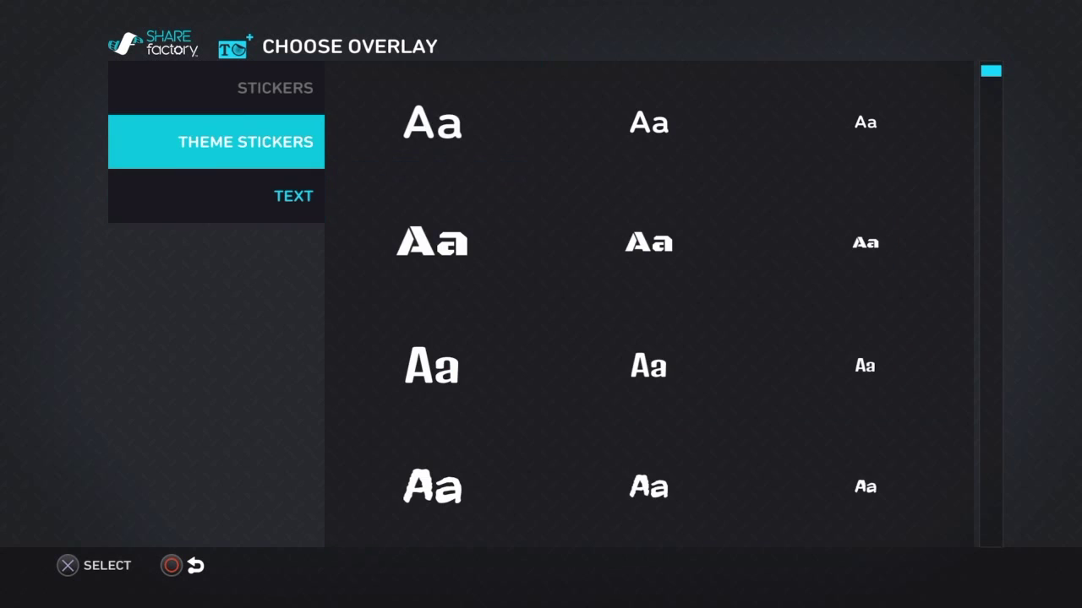
{"action": "key", "text": "Right"}
{"action": "key", "text": "Right"}
{"action": "key", "text": "Down"}
{"action": "key", "text": "Left"}
{"action": "key", "text": "Down"}
{"action": "key", "text": "Up"}
{"action": "key", "text": "Up"}
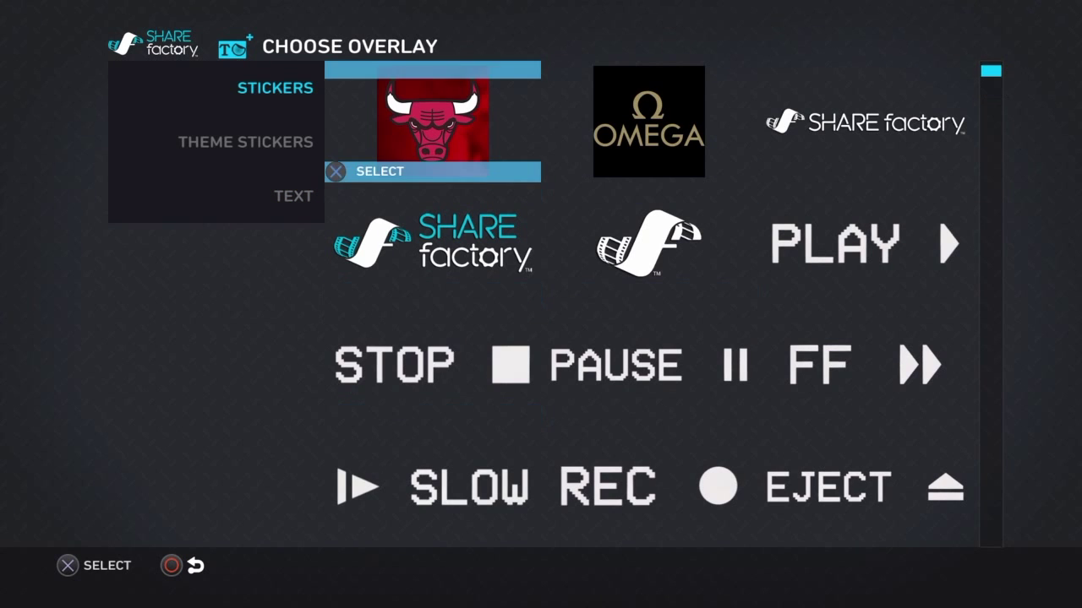
{"action": "key", "text": "Left"}
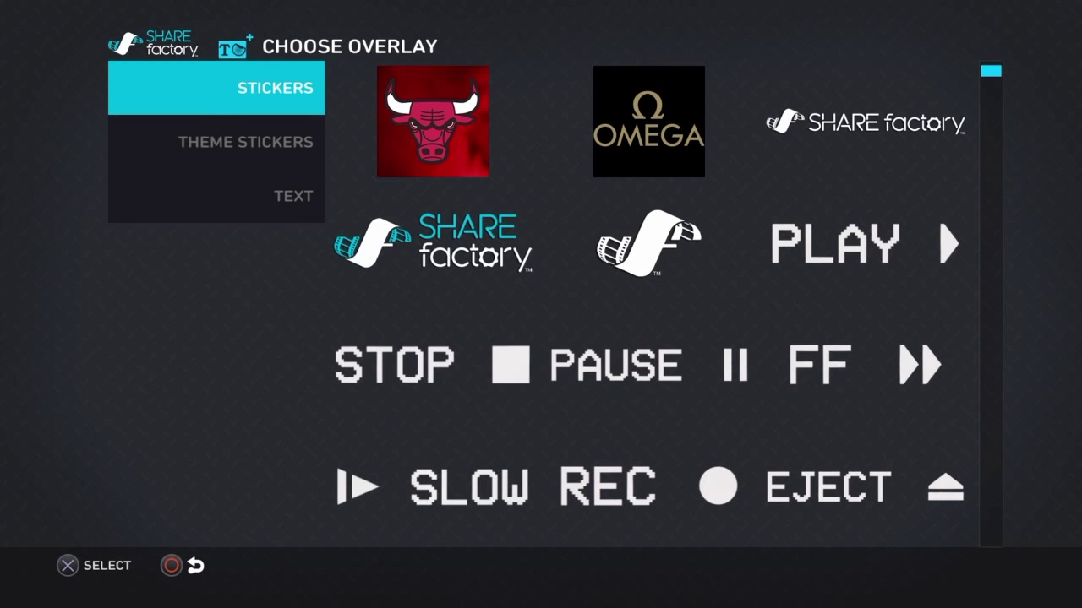
{"action": "key", "text": "Right"}
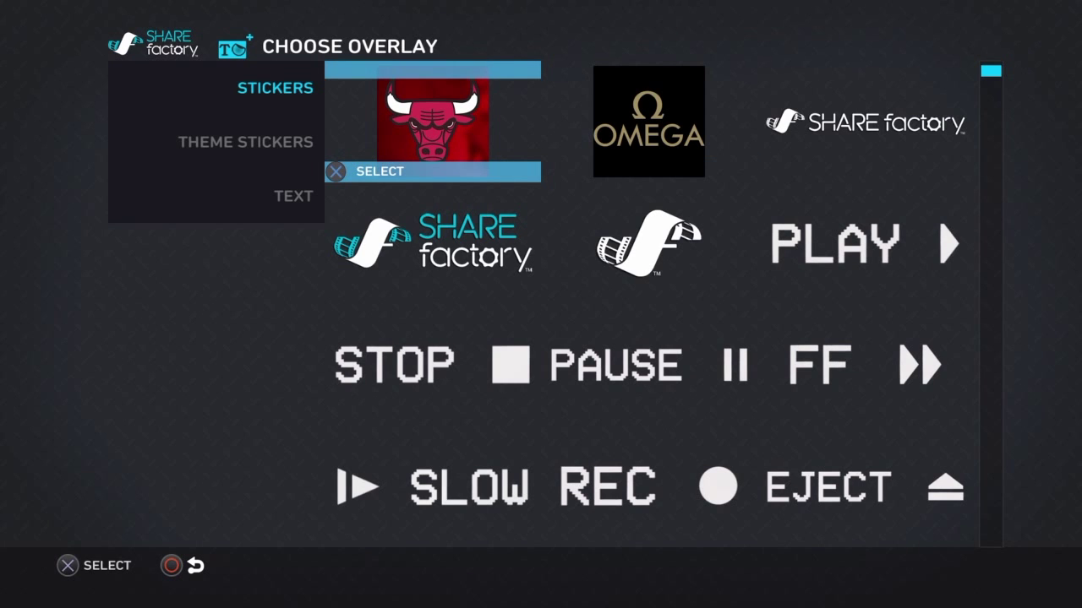
{"action": "key", "text": "Right"}
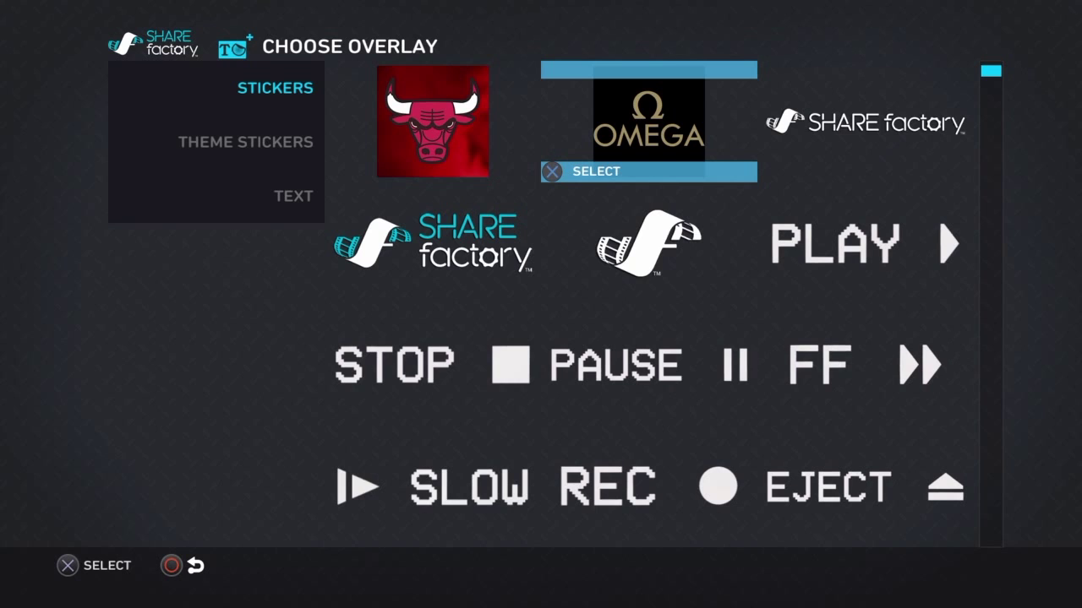
{"action": "key", "text": "Left"}
{"action": "key", "text": "Left"}
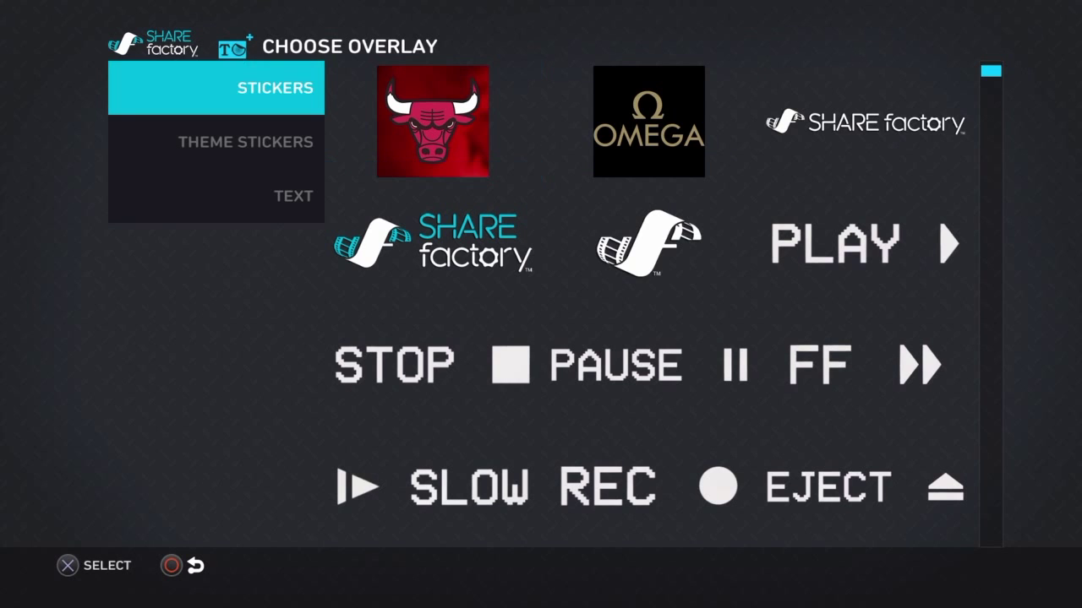
Step: Examine the stickers available in the Theme Stickers category
{"action": "key", "text": "Down"}
{"action": "key", "text": "Right"}
{"action": "key", "text": "Right"}
{"action": "key", "text": "Down"}
{"action": "key", "text": "Down"}
{"action": "key", "text": "Down"}
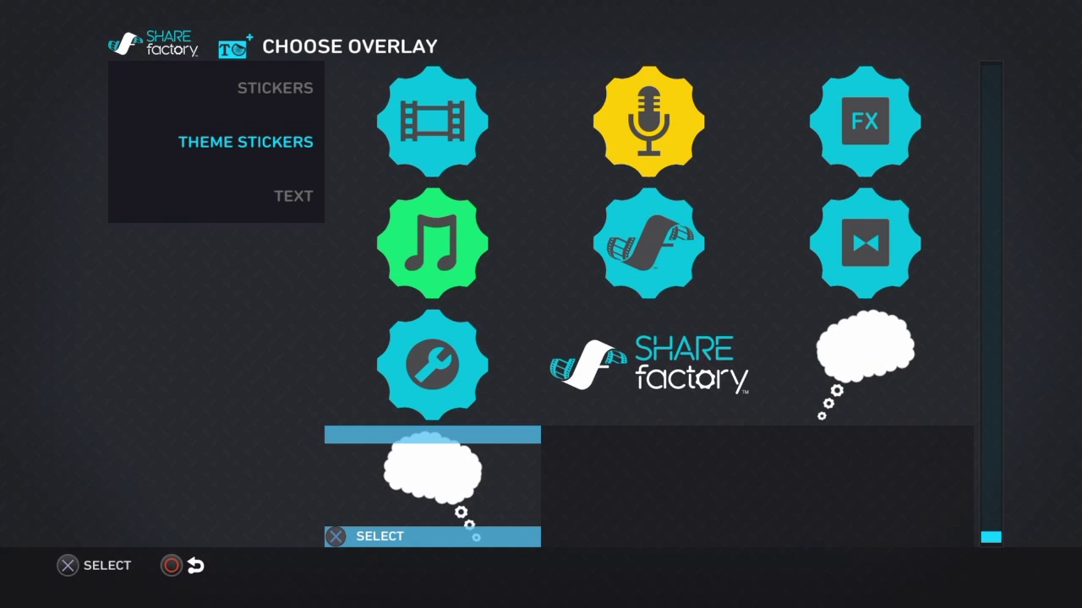
{"action": "key", "text": "Up"}
{"action": "key", "text": "Up"}
{"action": "key", "text": "Up"}
{"action": "key", "text": "Left"}
{"action": "key", "text": "Right"}
{"action": "key", "text": "Left"}
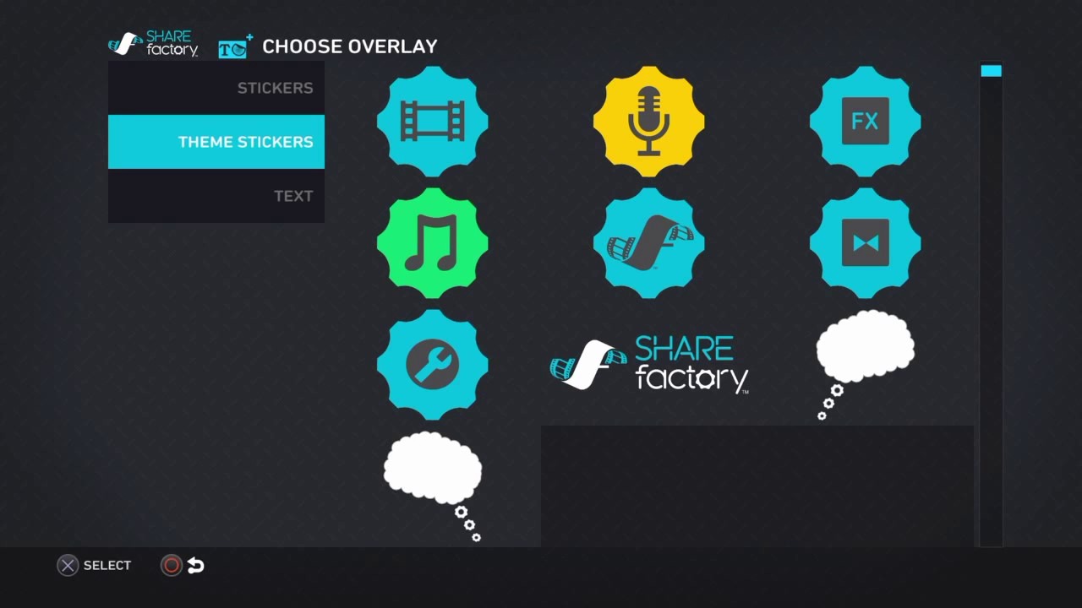
Step: Browse the fonts and sizes offered in the Text category
{"action": "key", "text": "Down"}
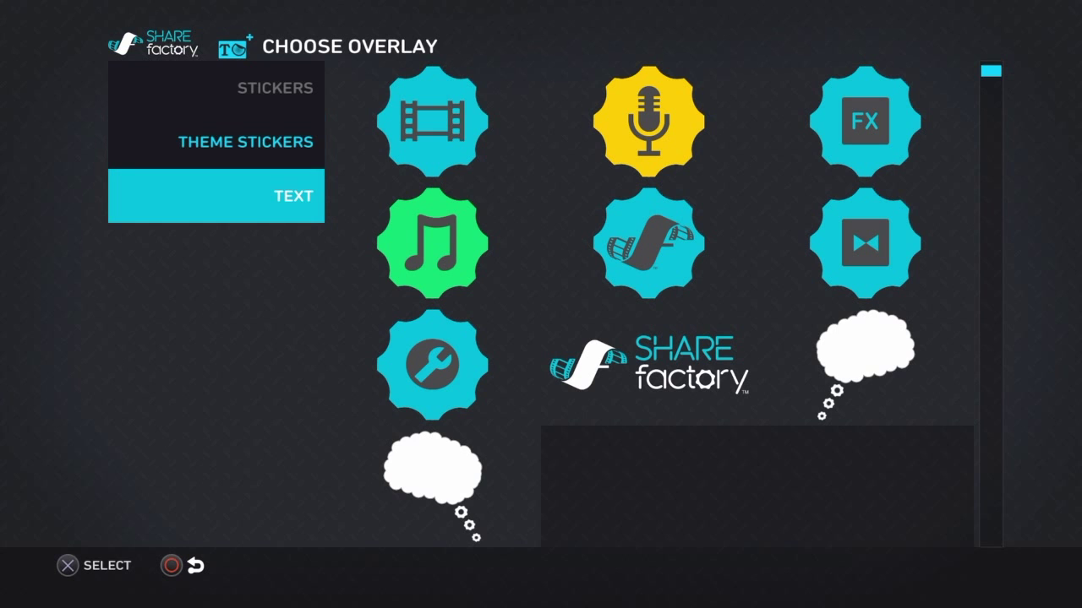
{"action": "key", "text": "Right"}
{"action": "key", "text": "Down"}
{"action": "key", "text": "Down"}
{"action": "key", "text": "Down"}
{"action": "key", "text": "Down"}
{"action": "key", "text": "Down"}
{"action": "key", "text": "Down"}
{"action": "key", "text": "Down"}
{"action": "key", "text": "Down"}
{"action": "key", "text": "Down"}
{"action": "key", "text": "Down"}
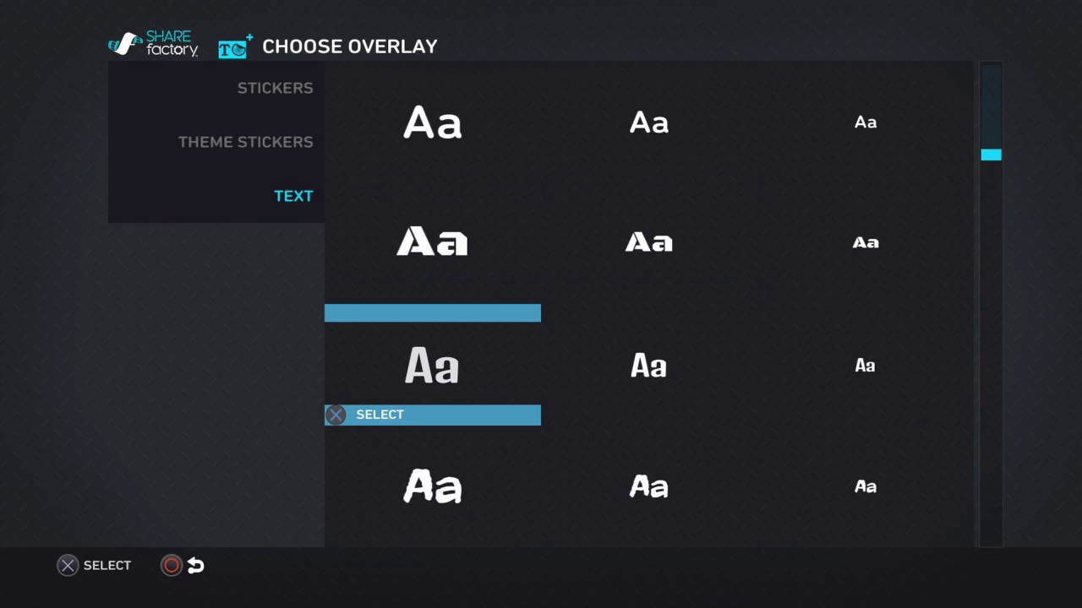
{"action": "key", "text": "Up"}
{"action": "key", "text": "Up"}
{"action": "key", "text": "Up"}
{"action": "key", "text": "Right"}
{"action": "key", "text": "Right"}
{"action": "key", "text": "Left"}
{"action": "key", "text": "Right"}
{"action": "key", "text": "Left"}
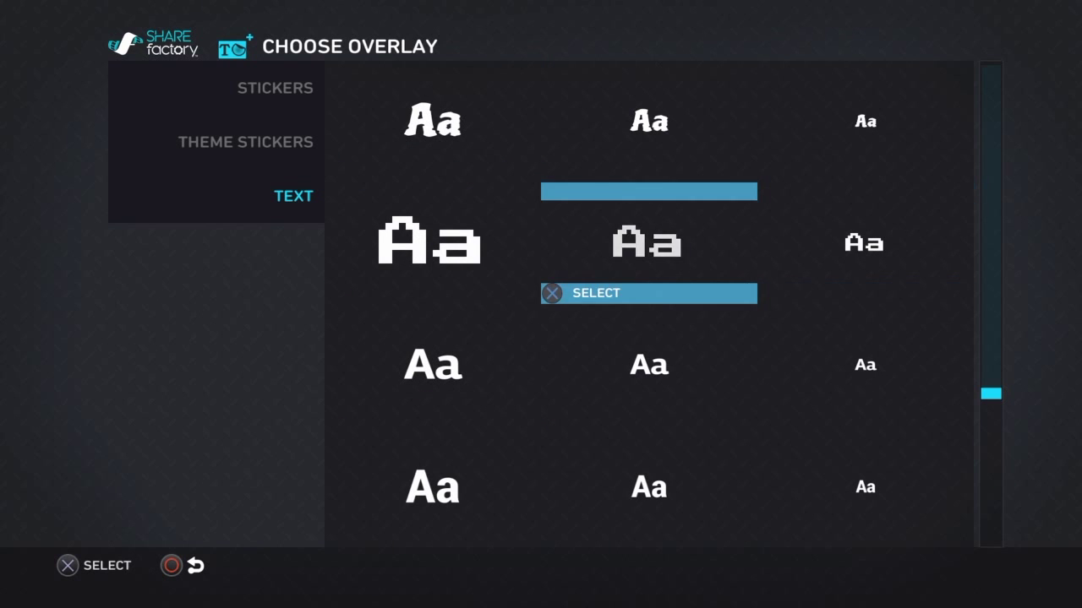
Step: Add a text overlay in the first font at its largest size, reading "BO3 FFA"
{"action": "key", "text": "Up"}
{"action": "key", "text": "Up"}
{"action": "key", "text": "Up"}
{"action": "key", "text": "Up"}
{"action": "key", "text": "Up"}
{"action": "key", "text": "Up"}
{"action": "key", "text": "Up"}
{"action": "key", "text": "Left"}
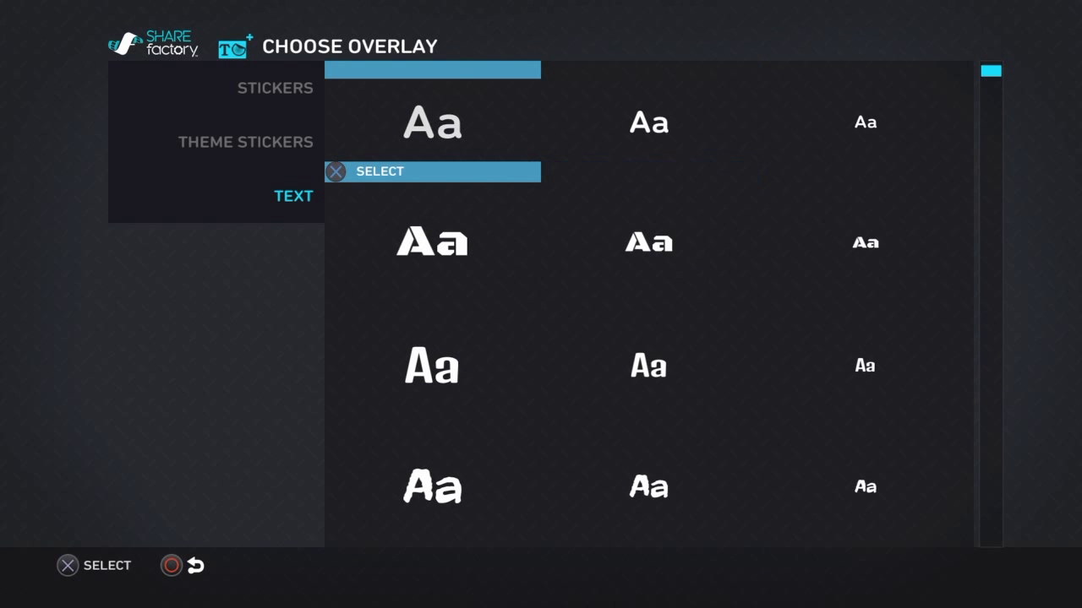
{"action": "key", "text": "Return"}
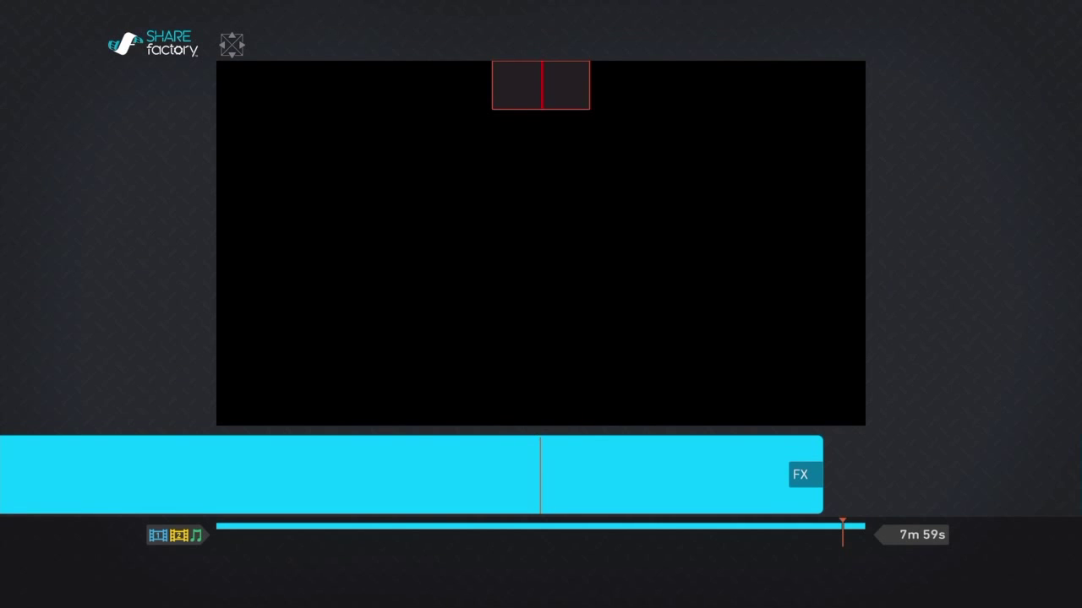
{"action": "type", "text": "B"}
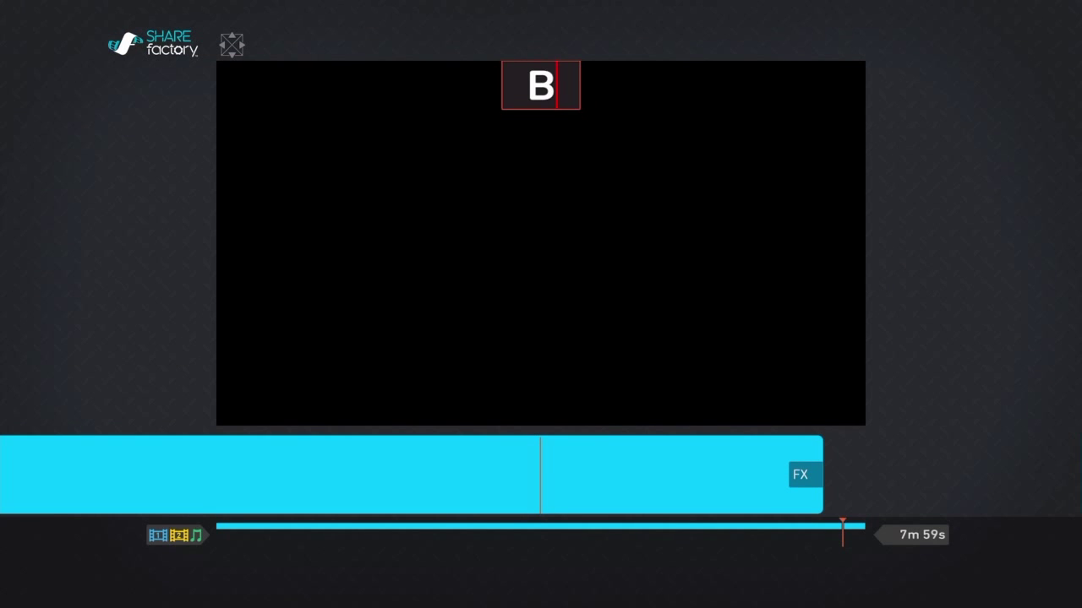
{"action": "type", "text": "O3"}
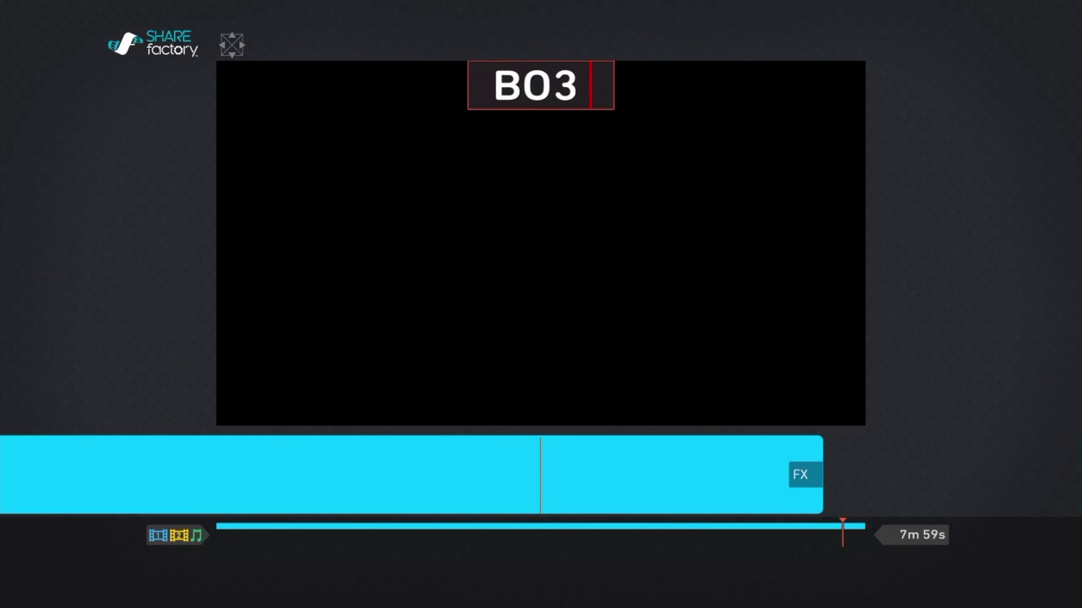
{"action": "type", "text": " FFA"}
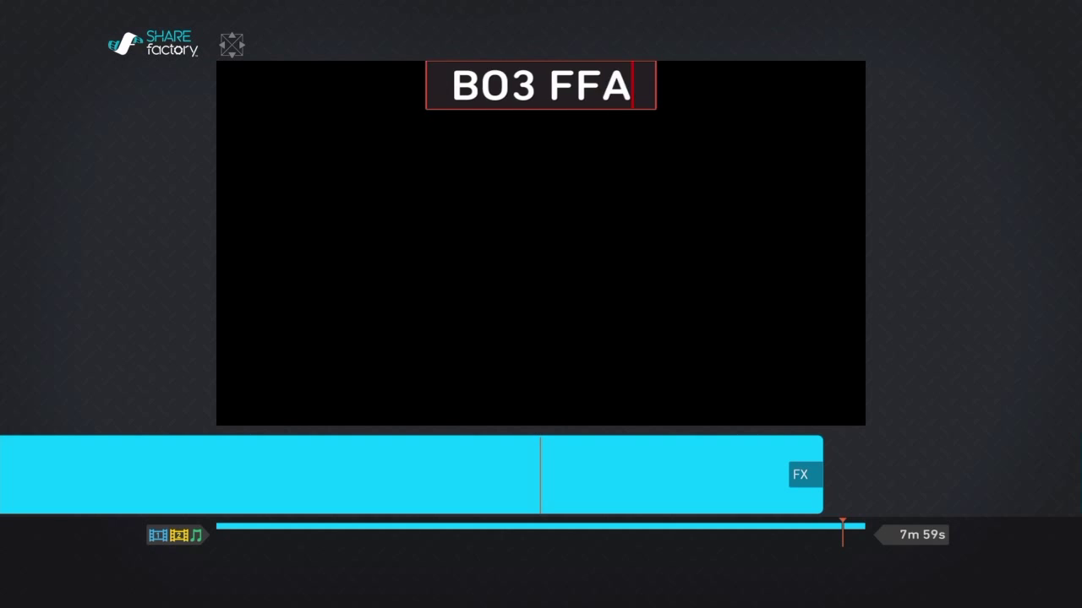
{"action": "key", "text": "Return"}
Step: Review the editing options for the text overlay, such as Opacity, Color, Justify and Delete Text
{"action": "key", "text": "Left"}
{"action": "key", "text": "Left"}
{"action": "key", "text": "Left"}
{"action": "key", "text": "Left"}
{"action": "key", "text": "Left"}
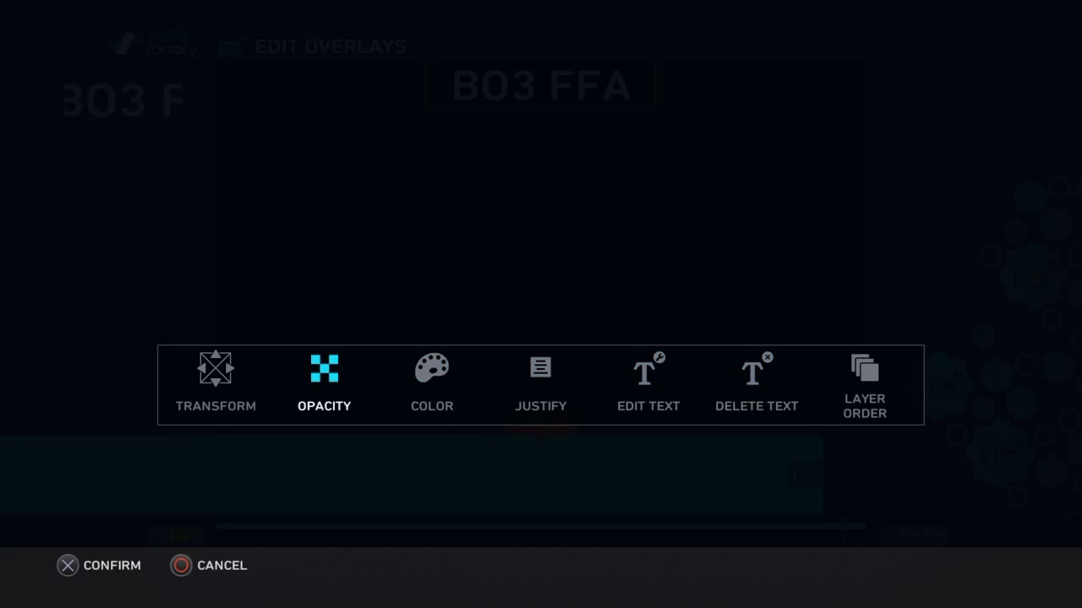
{"action": "key", "text": "Right"}
{"action": "key", "text": "Right"}
{"action": "key", "text": "Right"}
{"action": "key", "text": "Right"}
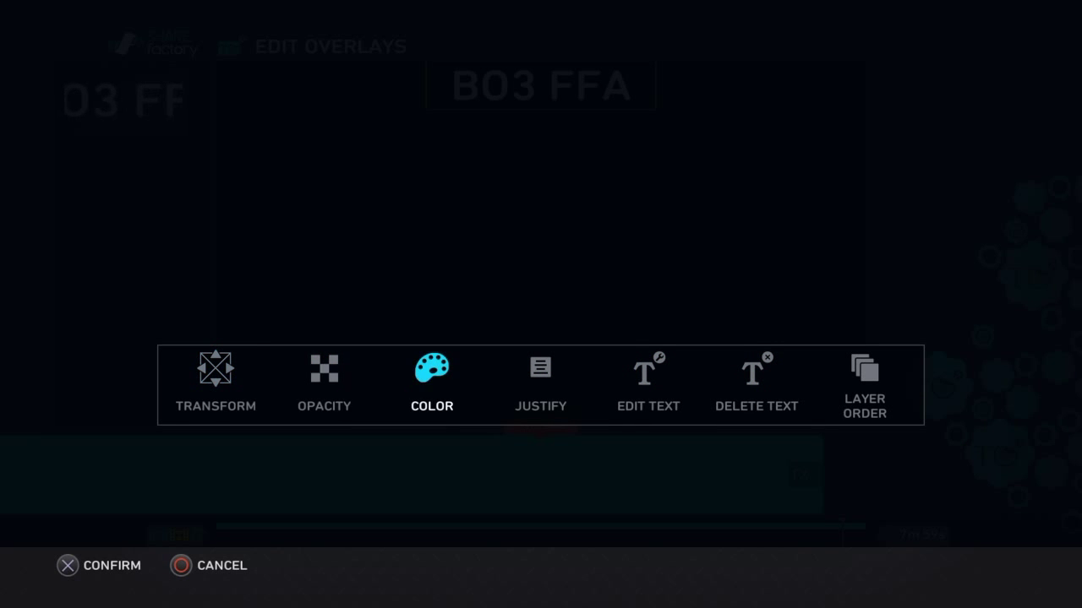
{"action": "key", "text": "Right"}
{"action": "key", "text": "Right"}
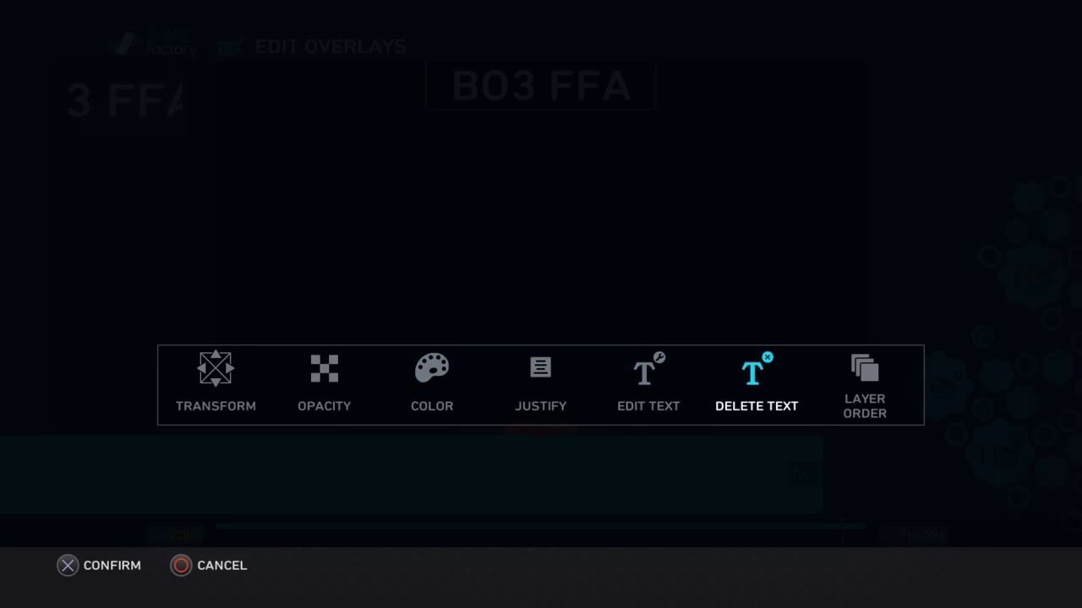
{"action": "key", "text": "Right"}
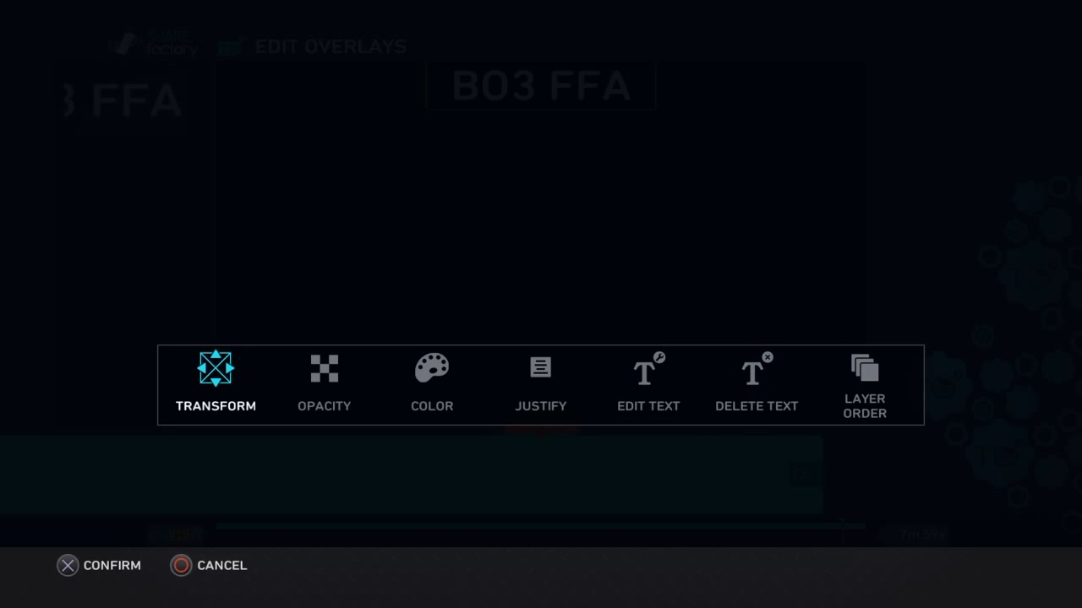
Step: Transform the "BO3 FFA" text by moving it from the frame's upper edge to near the middle
{"action": "key", "text": "Return"}
{"action": "key", "text": "Down"}
{"action": "key", "text": "Right"}
{"action": "key", "text": "Left"}
{"action": "key", "text": "Up"}
{"action": "key", "text": "Right"}
{"action": "key", "text": "Up"}
{"action": "key", "text": "Left"}
{"action": "key", "text": "Up"}
{"action": "key", "text": "Down"}
{"action": "key", "text": "Right"}
{"action": "key", "text": "Right"}
{"action": "key", "text": "Left"}
{"action": "key", "text": "Left"}
{"action": "key", "text": "Right"}
{"action": "key", "text": "Down"}
{"action": "key", "text": "Up"}
{"action": "key", "text": "Down"}
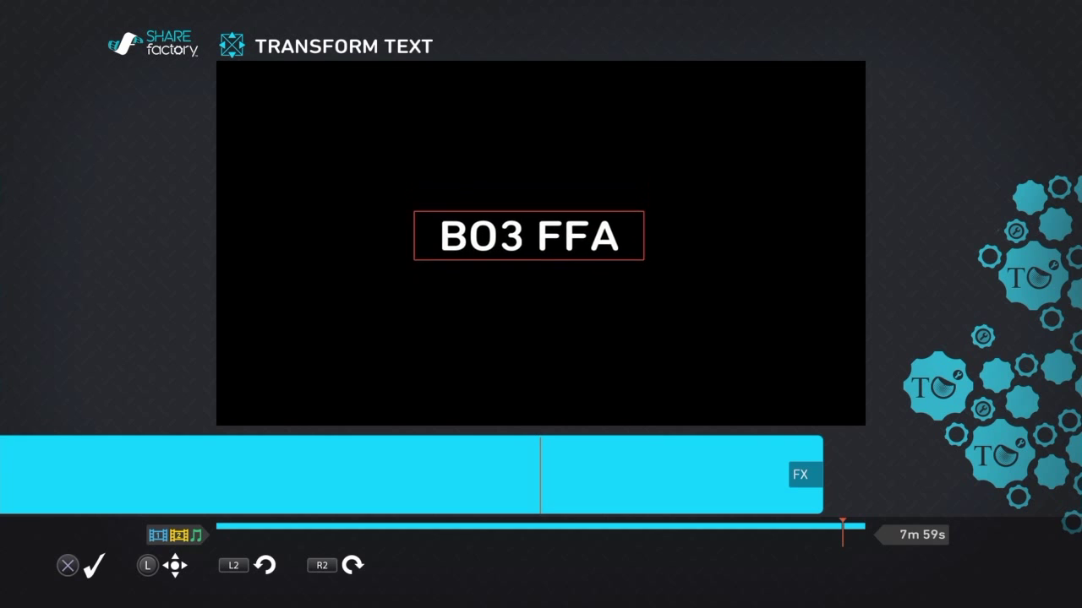
Step: Rotate the "BO3 FFA" text slightly both ways and bring it back to roughly level
{"action": "key", "text": "L2"}
{"action": "key", "text": "Page_Up"}
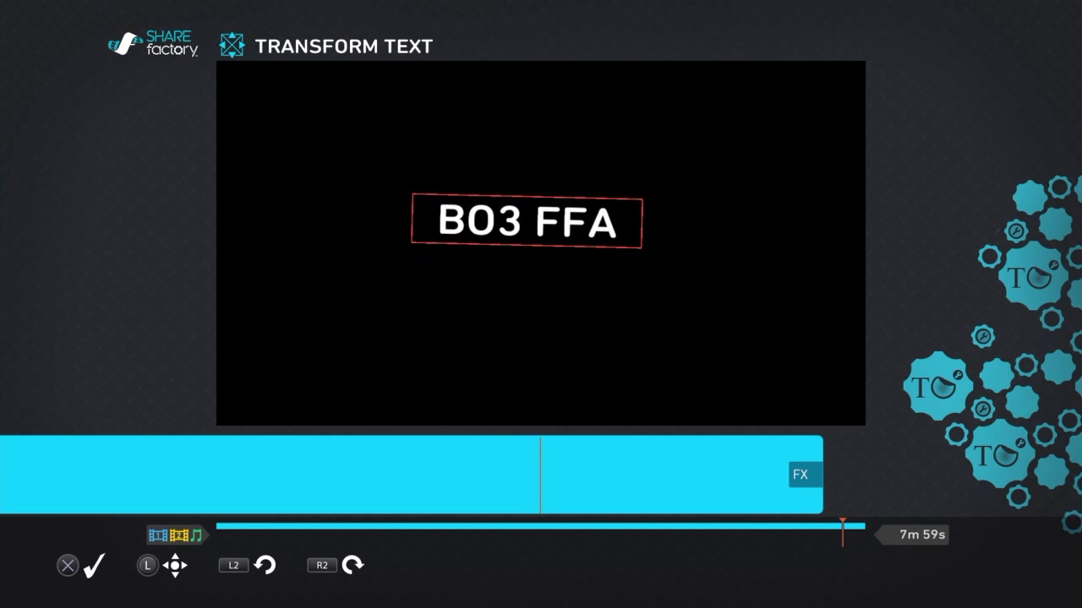
{"action": "key", "text": "L2"}
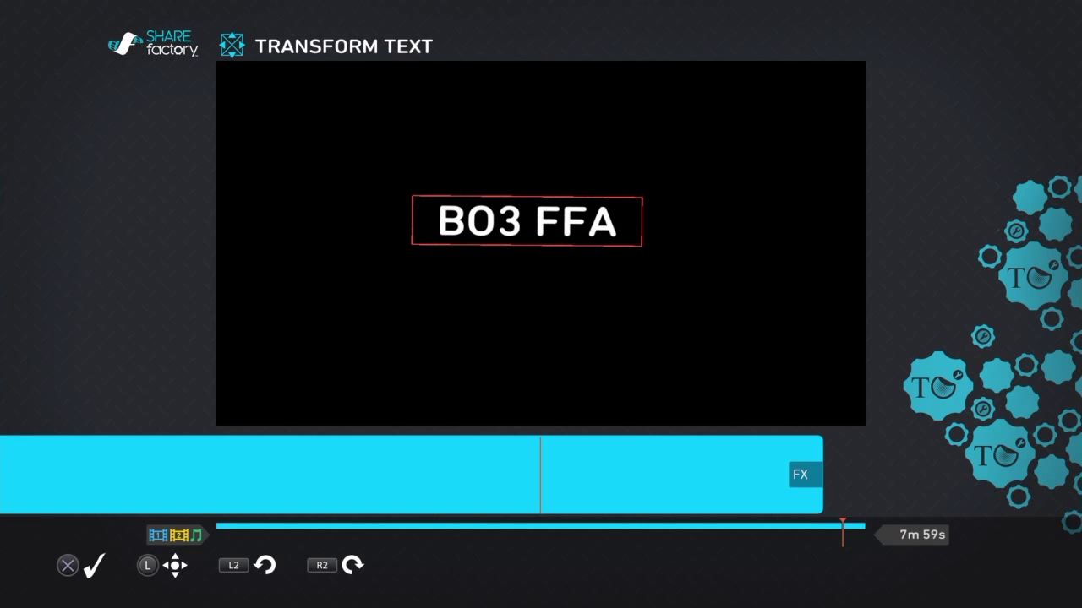
{"action": "key", "text": "R2"}
Step: Shift the "BO3 FFA" text slightly below the middle of the frame and confirm the transform
{"action": "key", "text": "Down"}
{"action": "key", "text": "Up"}
{"action": "key", "text": "Down"}
{"action": "key", "text": "Up"}
{"action": "key", "text": "Down"}
{"action": "key", "text": "Return"}
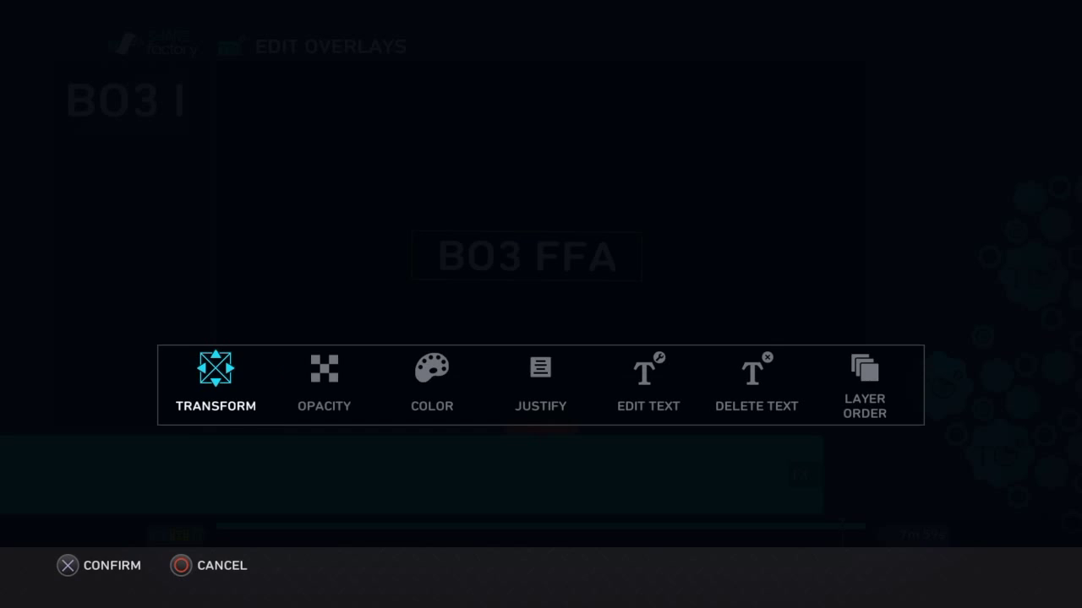
Step: Return to the project timeline and reopen the "BO3 FFA" text for overlay editing
{"action": "key", "text": "Escape"}
{"action": "key", "text": "Escape"}
{"action": "key", "text": "Return"}
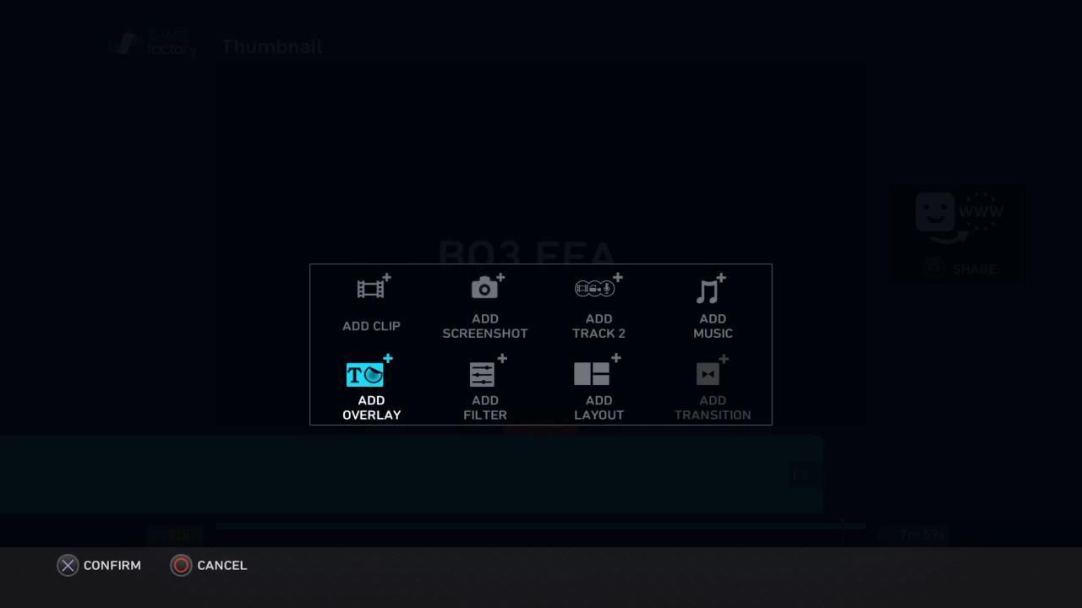
{"action": "key", "text": "Escape"}
{"action": "key", "text": "Return"}
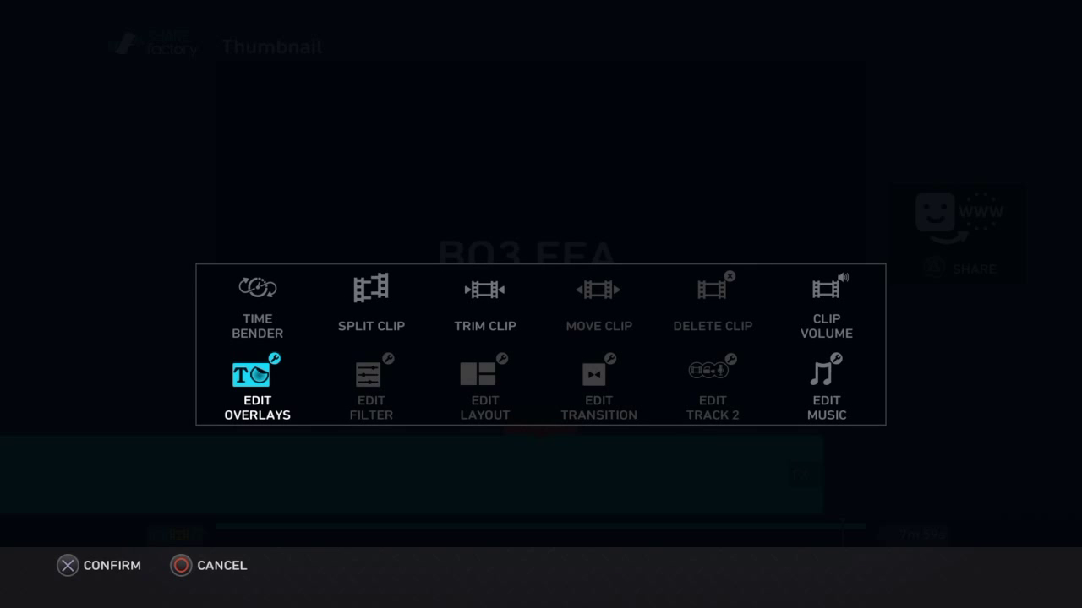
{"action": "key", "text": "Return"}
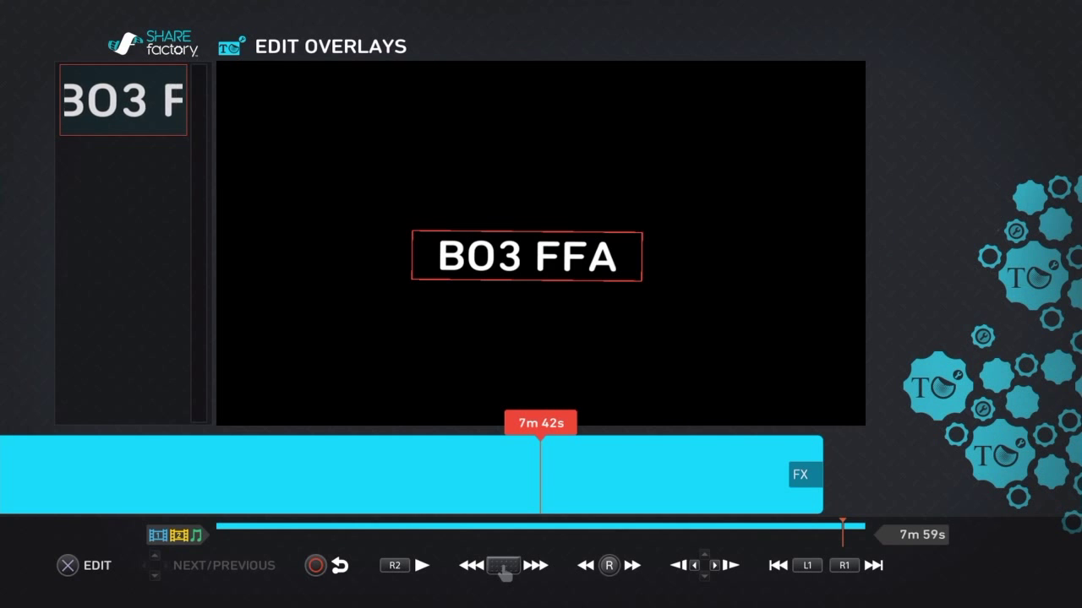
Step: Leave overlay editing, reopen it from the project timeline, and bring up the "BO3 FFA" text's editing options
{"action": "key", "text": "Escape"}
{"action": "key", "text": "Return"}
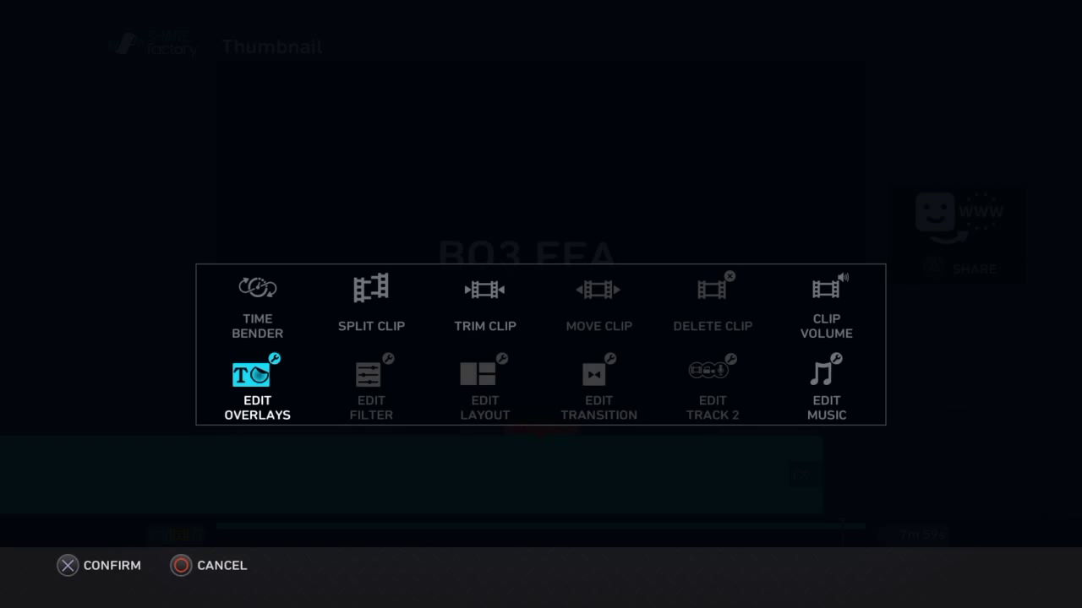
{"action": "key", "text": "Return"}
{"action": "key", "text": "Return"}
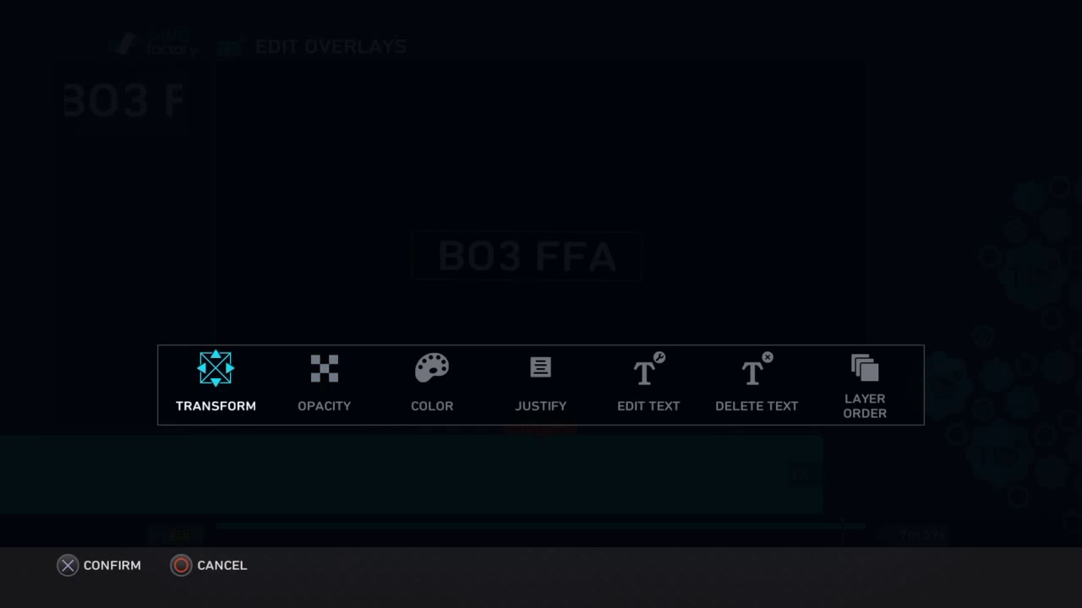
Step: Try lower opacity levels on the "BO3 FFA" text and bring it back to 100%
{"action": "key", "text": "Right"}
{"action": "key", "text": "Right"}
{"action": "key", "text": "Left"}
{"action": "key", "text": "Return"}
{"action": "key", "text": "Left"}
{"action": "key", "text": "Left"}
{"action": "key", "text": "Left"}
{"action": "key", "text": "Left"}
{"action": "key", "text": "Left"}
{"action": "key", "text": "Right"}
{"action": "key", "text": "Right"}
{"action": "key", "text": "Right"}
{"action": "key", "text": "Right"}
{"action": "key", "text": "Right"}
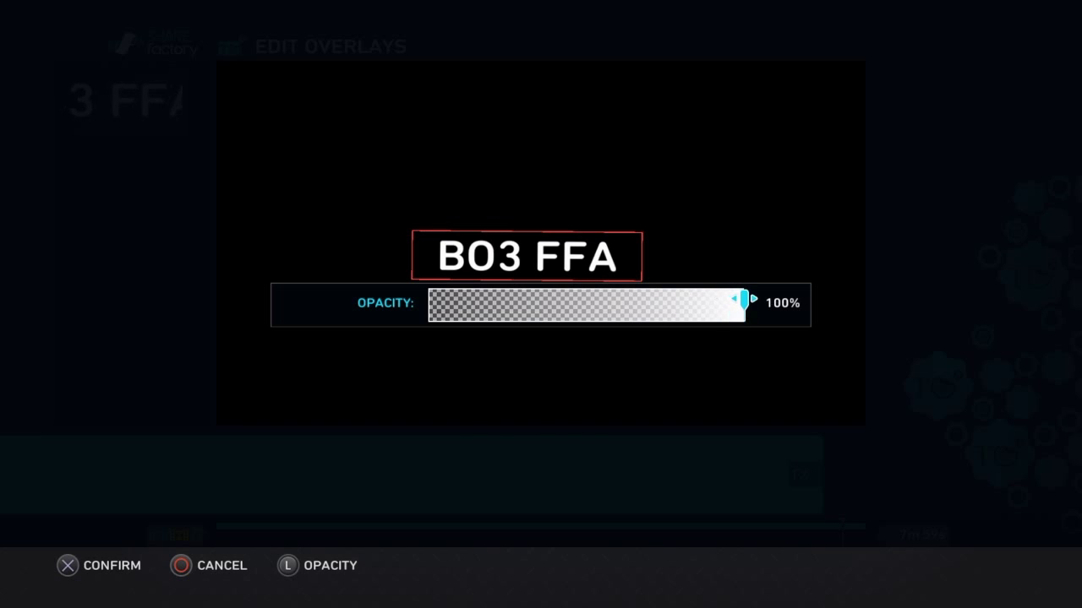
{"action": "key", "text": "Return"}
Step: Color the "BO3 FFA" text red with hue 1, saturation 97 and brightness 100
{"action": "key", "text": "Right"}
{"action": "key", "text": "Return"}
{"action": "key", "text": "Down"}
{"action": "key", "text": "Right"}
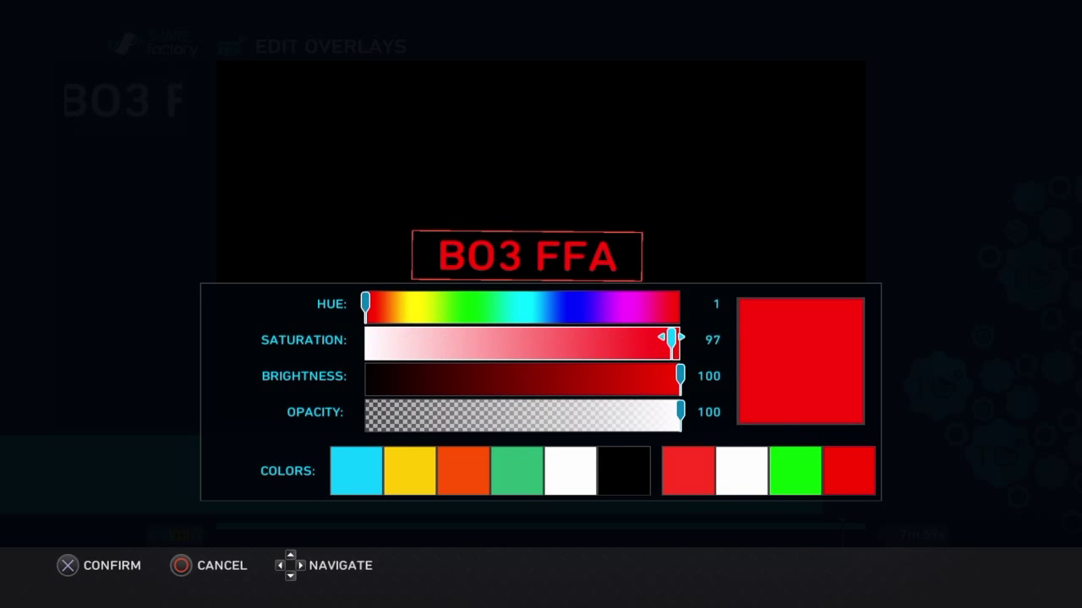
{"action": "key", "text": "Return"}
Step: Go through the justification choices for the "BO3 FFA" text and confirm one
{"action": "key", "text": "Right"}
{"action": "key", "text": "Return"}
{"action": "key", "text": "Right"}
{"action": "key", "text": "Right"}
{"action": "key", "text": "Right"}
{"action": "key", "text": "Return"}
Step: Look at the text's wording, delete and layer order options without changing them and return to the project timeline
{"action": "key", "text": "Right"}
{"action": "key", "text": "Return"}
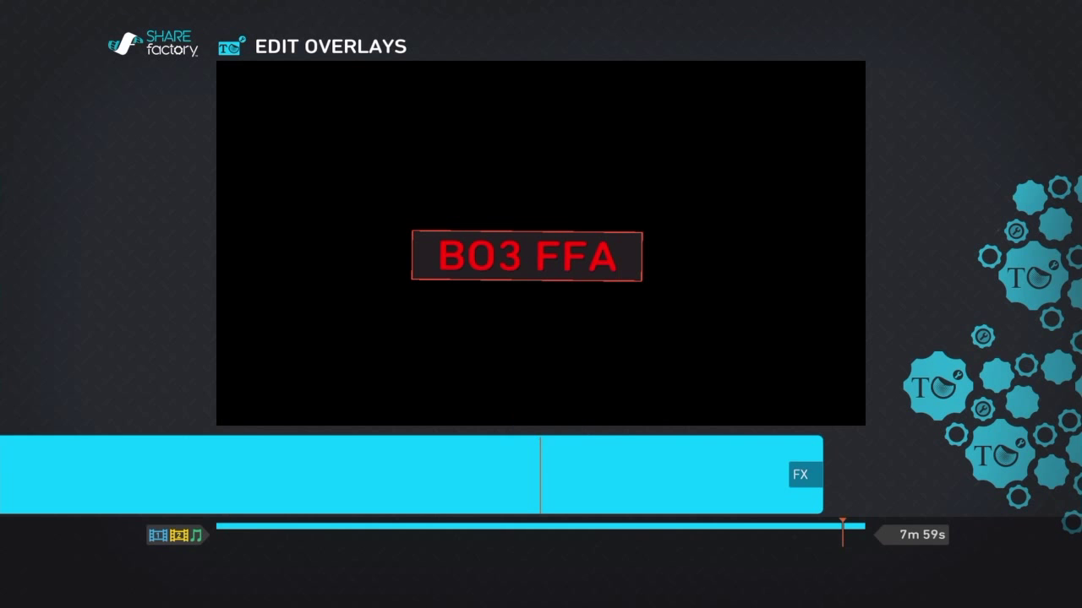
{"action": "key", "text": "Escape"}
{"action": "key", "text": "Right"}
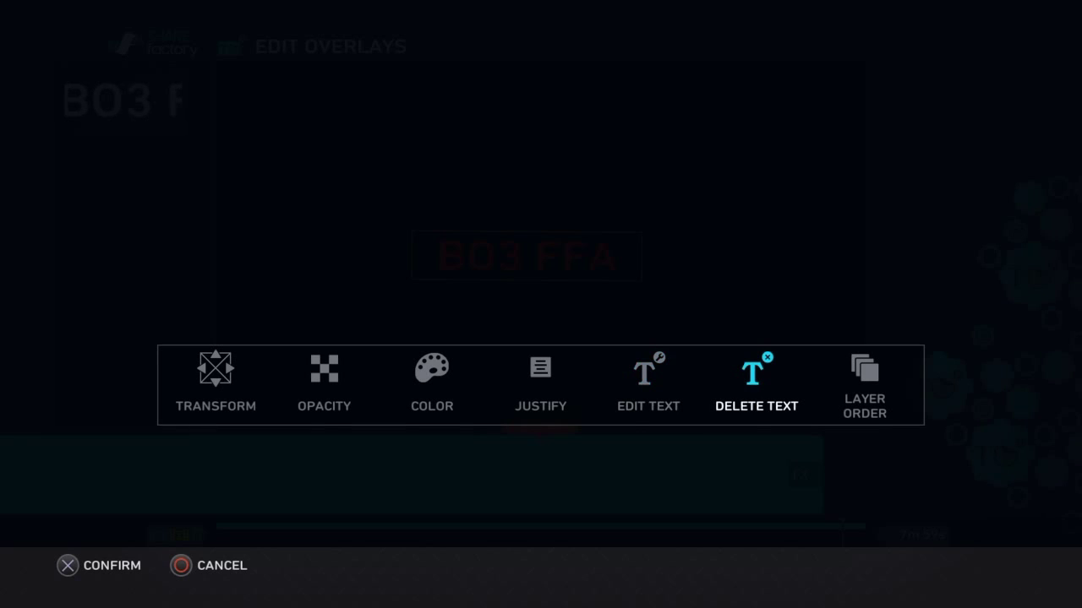
{"action": "key", "text": "Right"}
{"action": "key", "text": "Escape"}
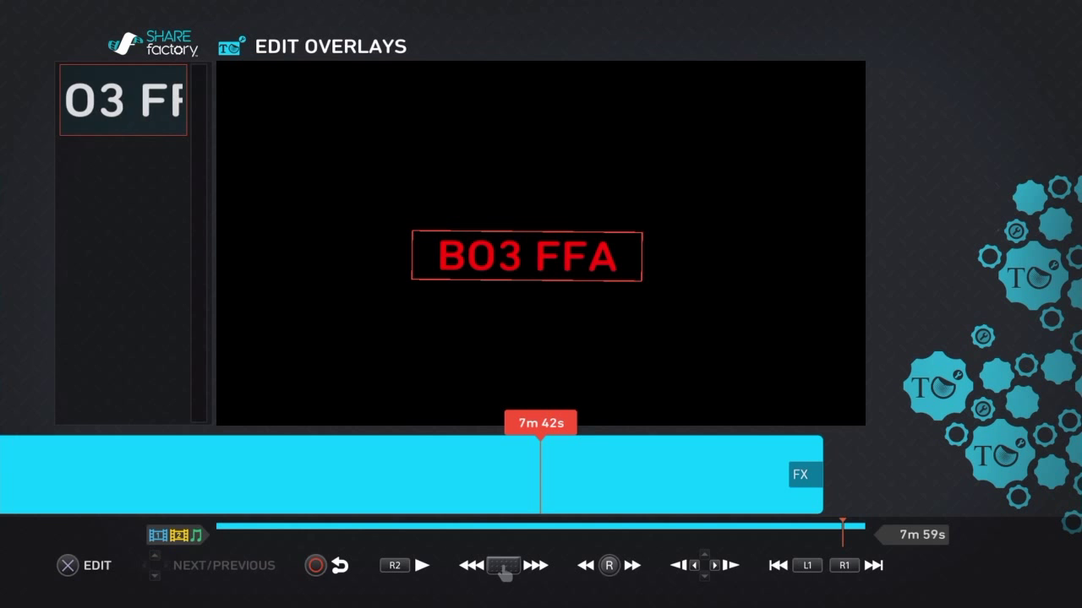
{"action": "key", "text": "Escape"}
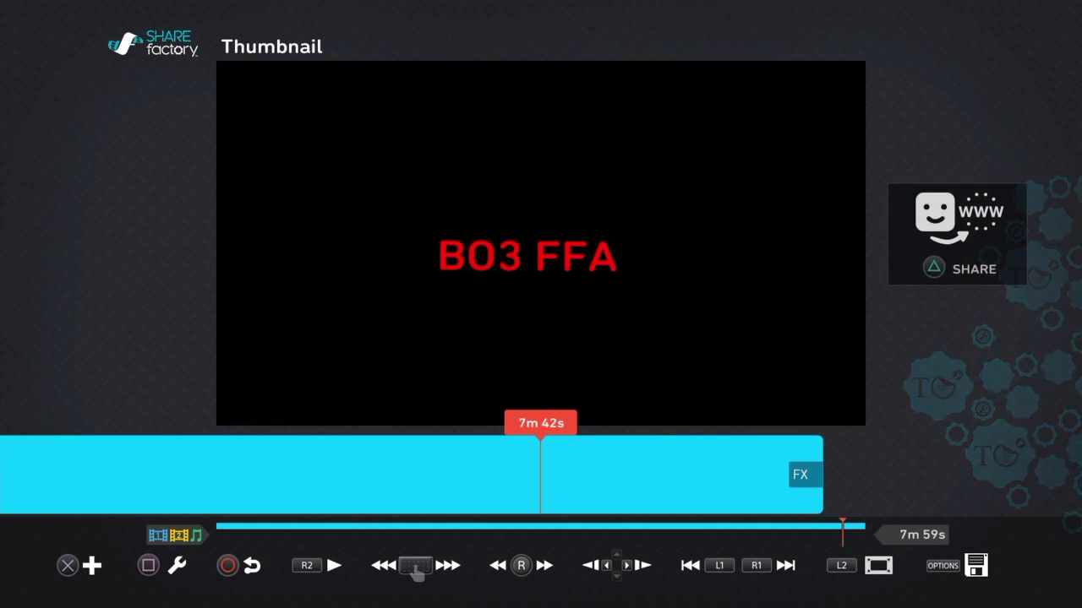
Step: Start adding another overlay and examine the available stickers
{"action": "key", "text": "Return"}
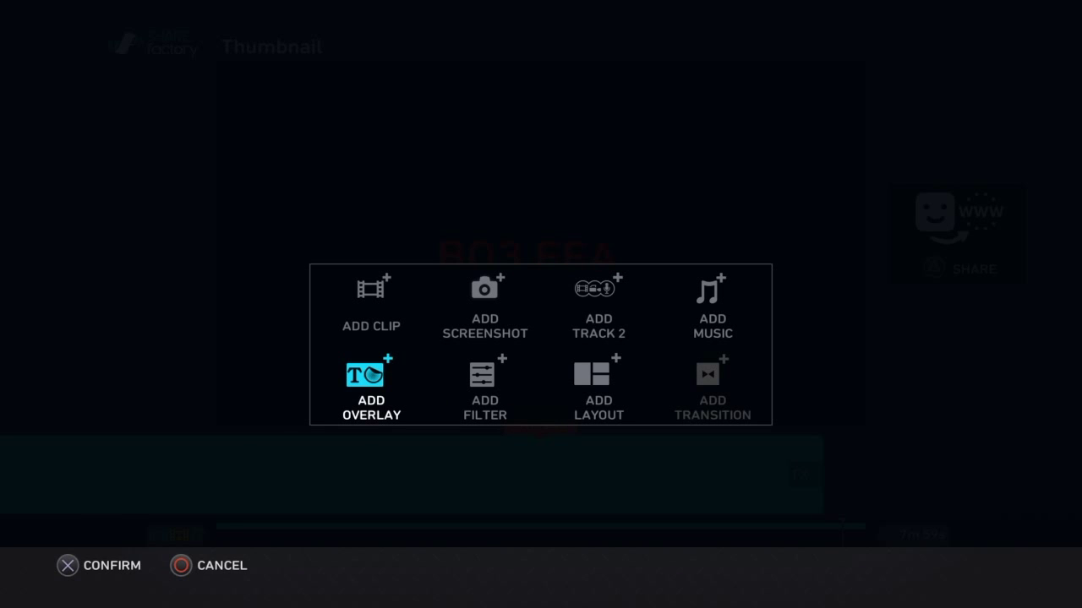
{"action": "key", "text": "Return"}
{"action": "key", "text": "Left"}
{"action": "key", "text": "Up"}
{"action": "key", "text": "Right"}
{"action": "key", "text": "Left"}
{"action": "key", "text": "Up"}
{"action": "key", "text": "Right"}
{"action": "key", "text": "Right"}
{"action": "key", "text": "Left"}
{"action": "key", "text": "Down"}
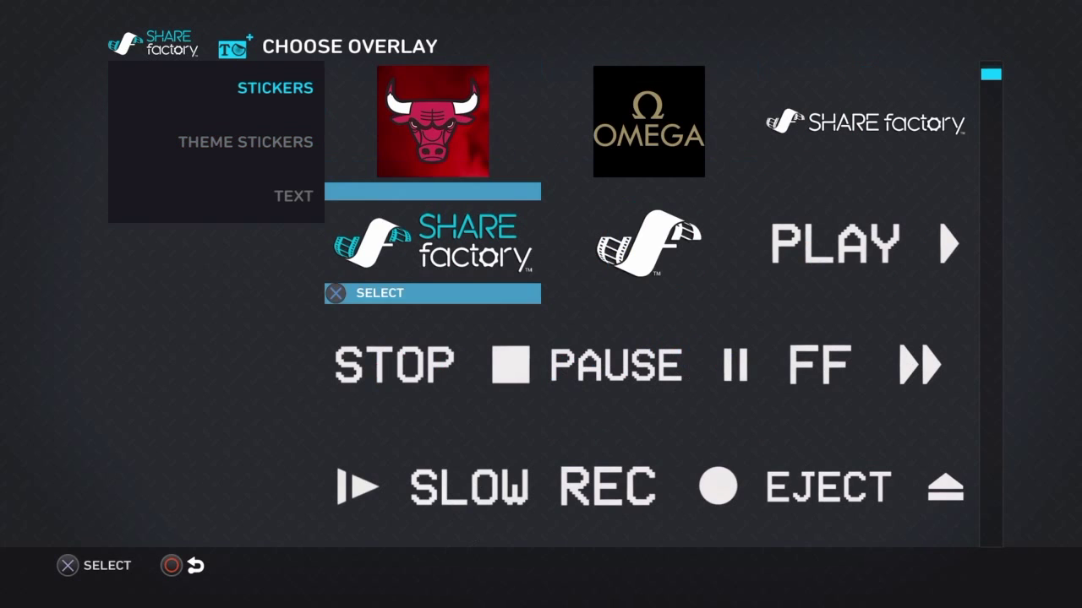
Step: Add the red PWND sticker and accept its initial placement in the frame's upper-left corner
{"action": "key", "text": "Down"}
{"action": "key", "text": "Down"}
{"action": "key", "text": "Down"}
{"action": "key", "text": "Down"}
{"action": "key", "text": "Down"}
{"action": "key", "text": "Down"}
{"action": "key", "text": "Down"}
{"action": "key", "text": "Down"}
{"action": "key", "text": "Up"}
{"action": "key", "text": "Right"}
{"action": "key", "text": "Up"}
{"action": "key", "text": "Left"}
{"action": "key", "text": "Down"}
{"action": "key", "text": "Return"}
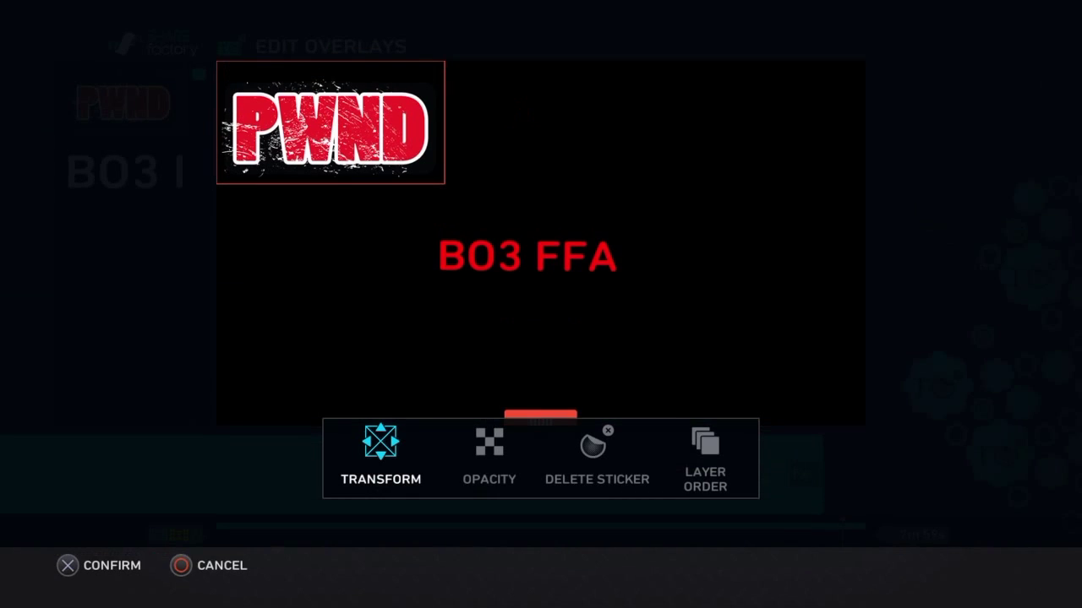
{"action": "key", "text": "Return"}
{"action": "key", "text": "Return"}
Step: Review the PWND sticker's transform, opacity, delete and layer order options
{"action": "key", "text": "Right"}
{"action": "key", "text": "Left"}
{"action": "key", "text": "Right"}
{"action": "key", "text": "Right"}
{"action": "key", "text": "Left"}
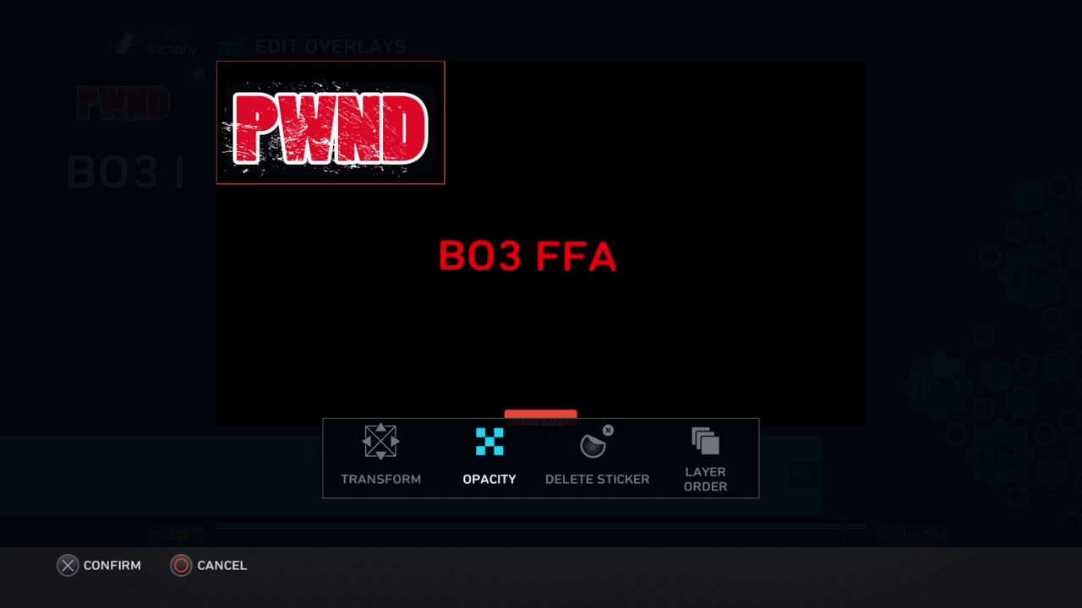
{"action": "key", "text": "Right"}
{"action": "key", "text": "Right"}
{"action": "key", "text": "Left"}
{"action": "key", "text": "Right"}
{"action": "key", "text": "Left"}
{"action": "key", "text": "Left"}
{"action": "key", "text": "Left"}
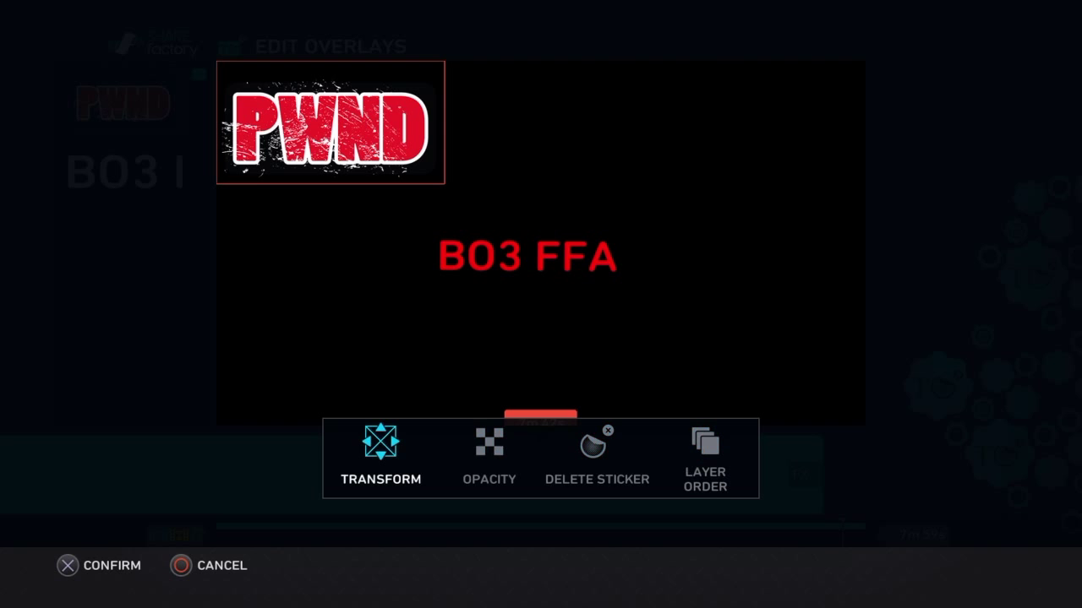
Step: Transform the PWND sticker by moving it slightly inward from the frame's upper-left corner and return to the project timeline
{"action": "key", "text": "Return"}
{"action": "key", "text": "Right"}
{"action": "key", "text": "Down"}
{"action": "key", "text": "Down"}
{"action": "key", "text": "Left"}
{"action": "key", "text": "Up"}
{"action": "key", "text": "Right"}
{"action": "key", "text": "Down"}
{"action": "key", "text": "Left"}
{"action": "key", "text": "Up"}
{"action": "key", "text": "Down"}
{"action": "key", "text": "Left"}
{"action": "key", "text": "Left"}
{"action": "key", "text": "Right"}
{"action": "key", "text": "Left"}
{"action": "key", "text": "Right"}
{"action": "key", "text": "Return"}
{"action": "key", "text": "Escape"}
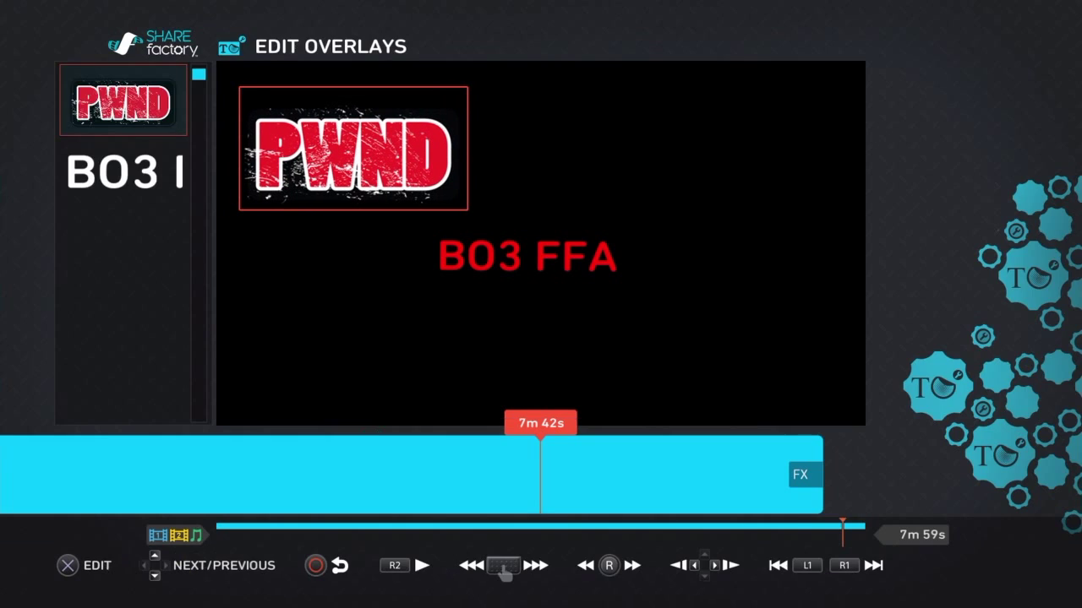
{"action": "key", "text": "Escape"}
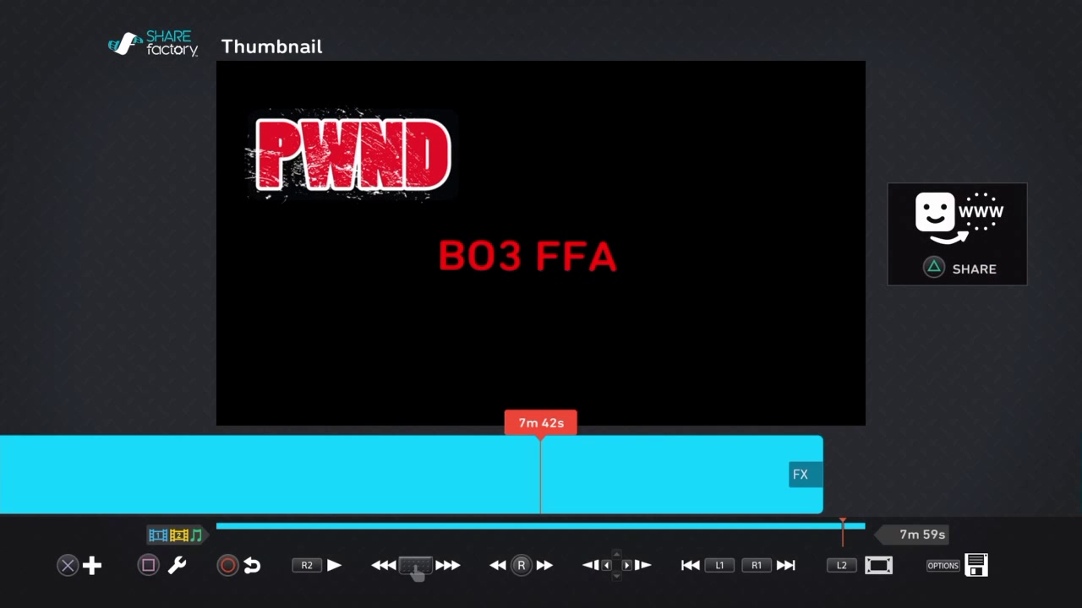
Step: Add the flame sticker as another overlay
{"action": "key", "text": "Return"}
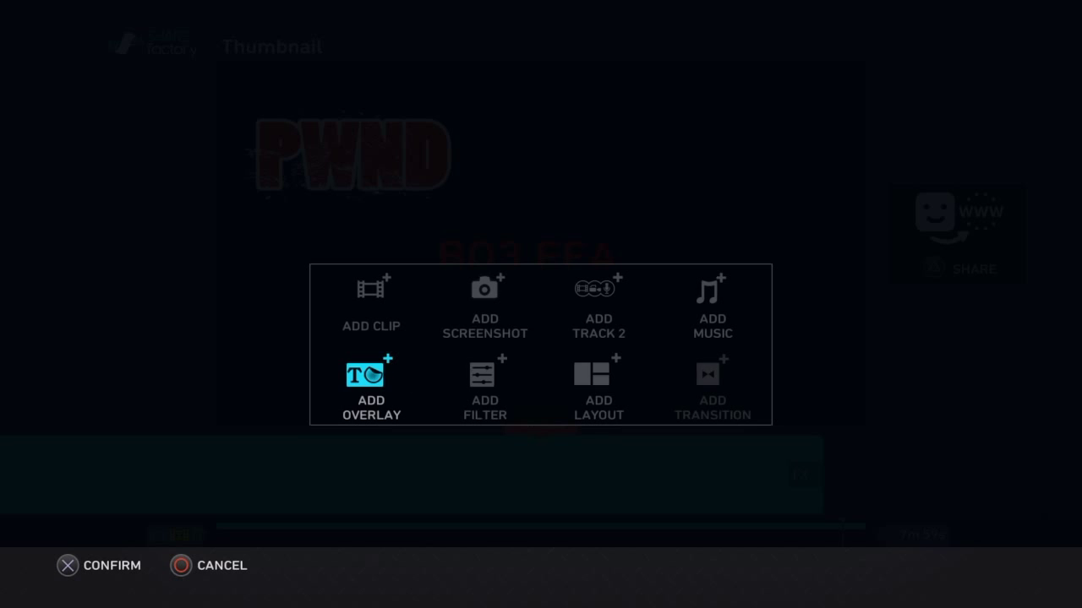
{"action": "key", "text": "Return"}
{"action": "key", "text": "Down"}
{"action": "key", "text": "Down"}
{"action": "key", "text": "Down"}
{"action": "key", "text": "Down"}
{"action": "key", "text": "Down"}
{"action": "key", "text": "Down"}
{"action": "key", "text": "Down"}
{"action": "key", "text": "Down"}
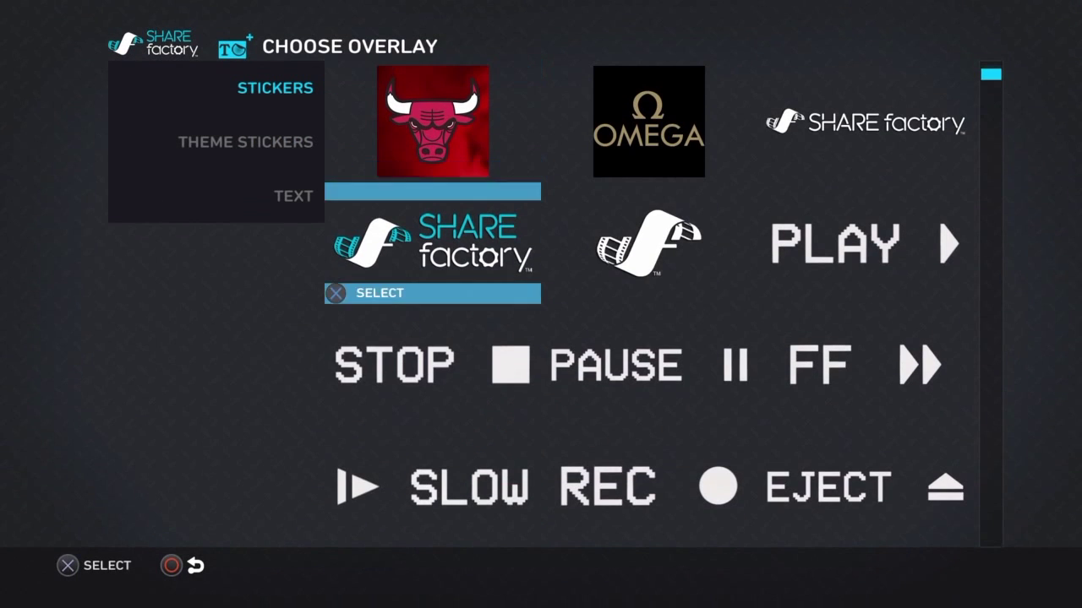
{"action": "key", "text": "Right"}
{"action": "key", "text": "Right"}
{"action": "key", "text": "Up"}
{"action": "key", "text": "Up"}
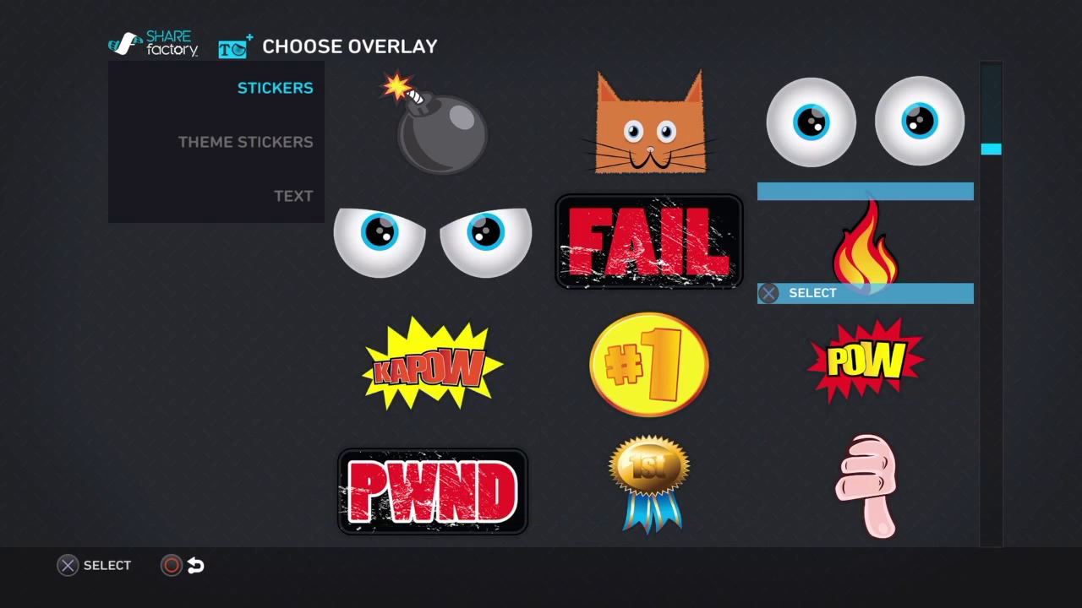
{"action": "key", "text": "Return"}
Step: Move the flame sticker to the frame's lower-right corner and confirm its placement
{"action": "key", "text": "Right"}
{"action": "key", "text": "Down"}
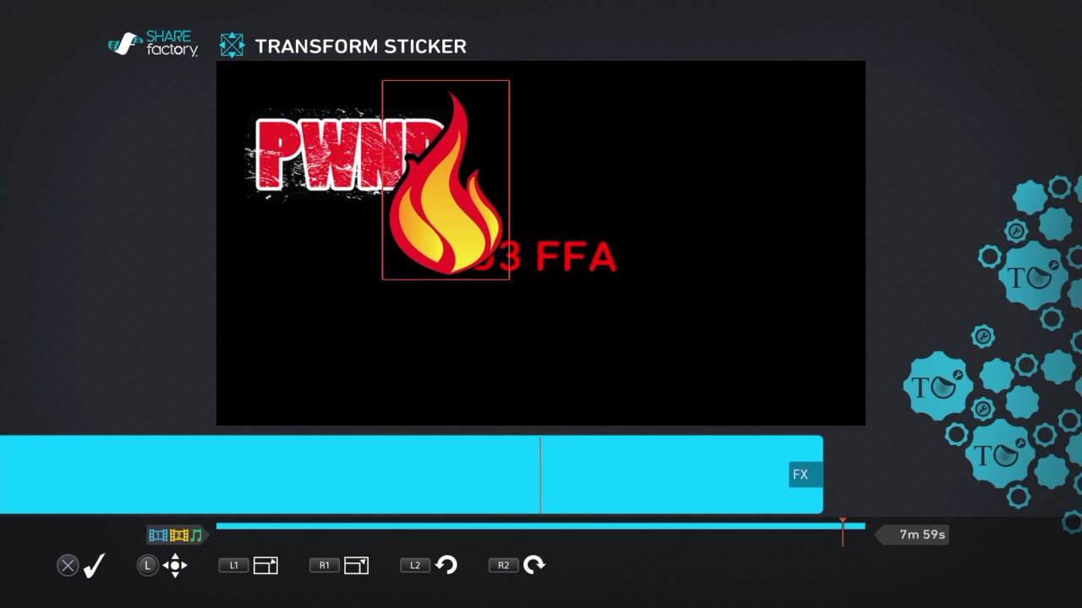
{"action": "key", "text": "Up"}
{"action": "key", "text": "Return"}
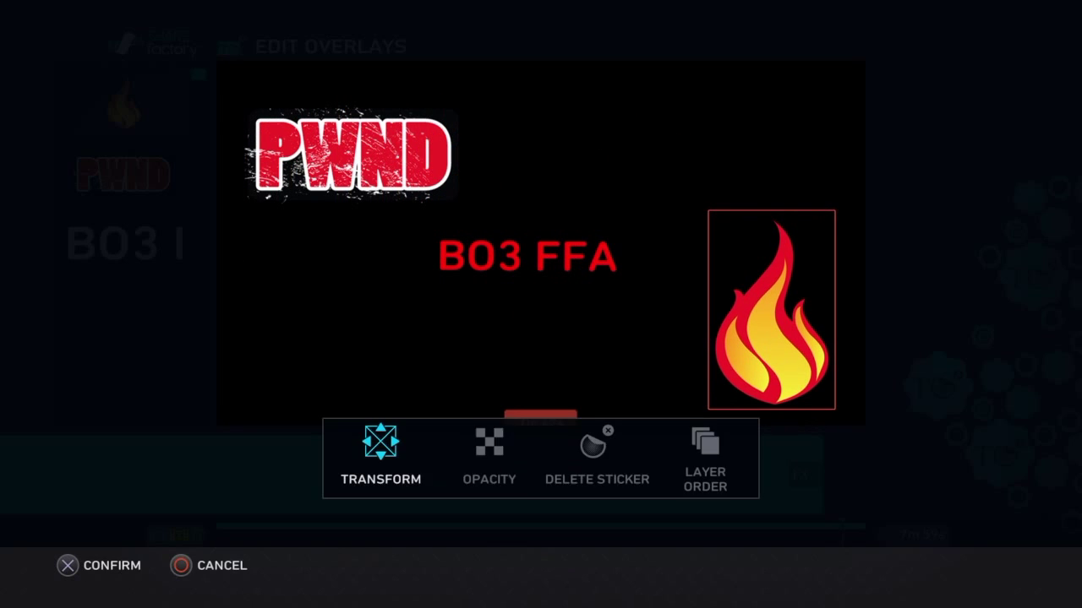
Step: Return to the project timeline and view the finished thumbnail frame in full screen
{"action": "key", "text": "Escape"}
{"action": "key", "text": "Escape"}
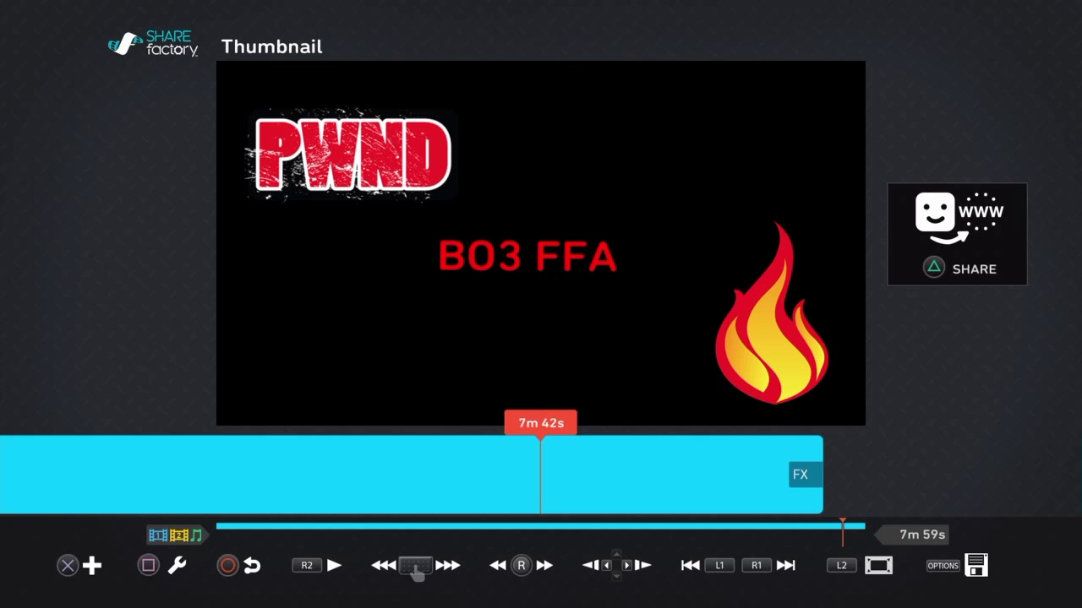
{"action": "key", "text": "L2"}
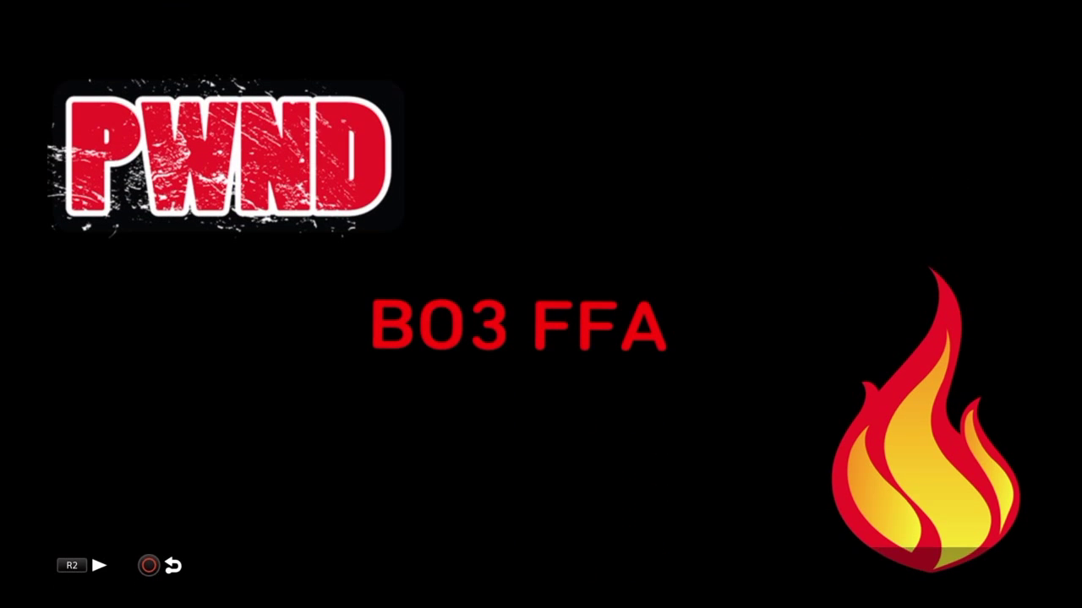